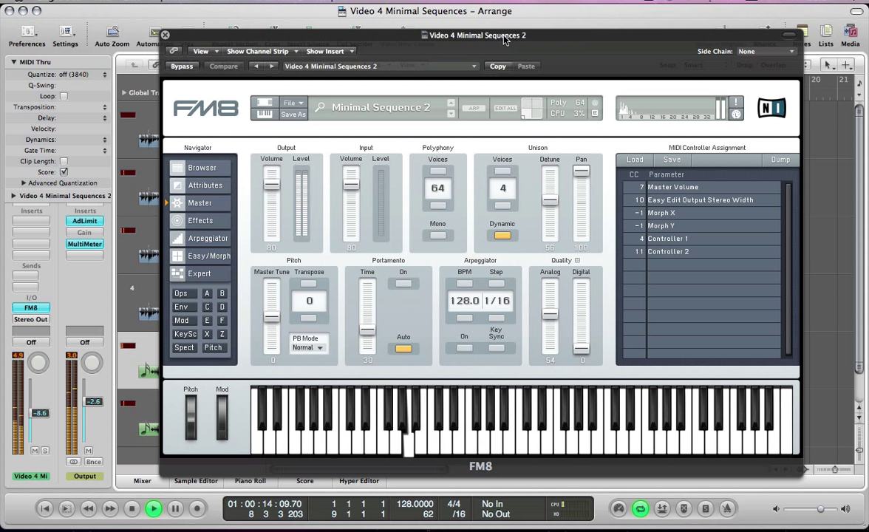
# - Stop playback, close the synth window, and audition the Inst 1 region soloed in the arrangement
pyautogui.press('space')
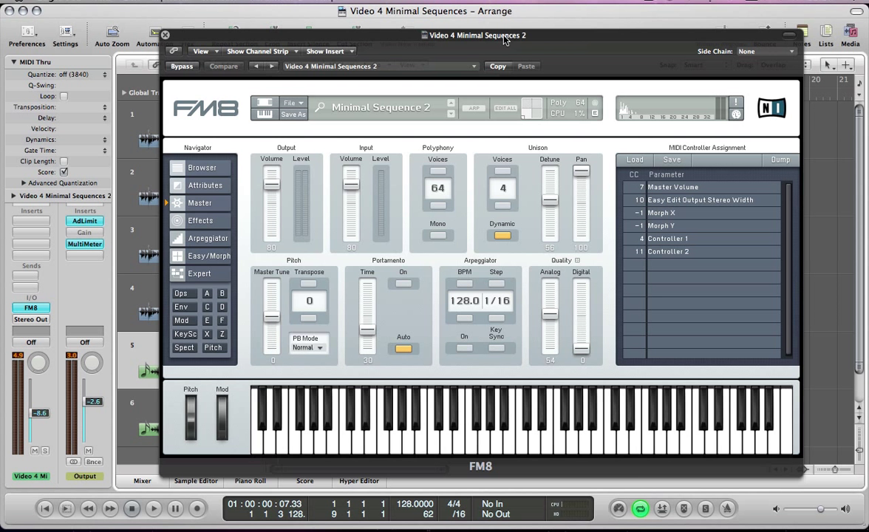
pyautogui.press('super+w')
pyautogui.click(315, 369)
pyautogui.press('space')
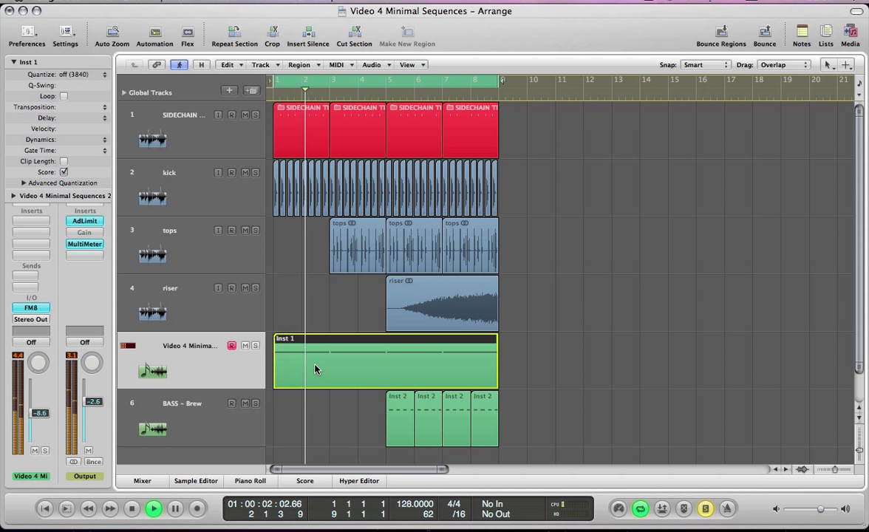
pyautogui.press('space')
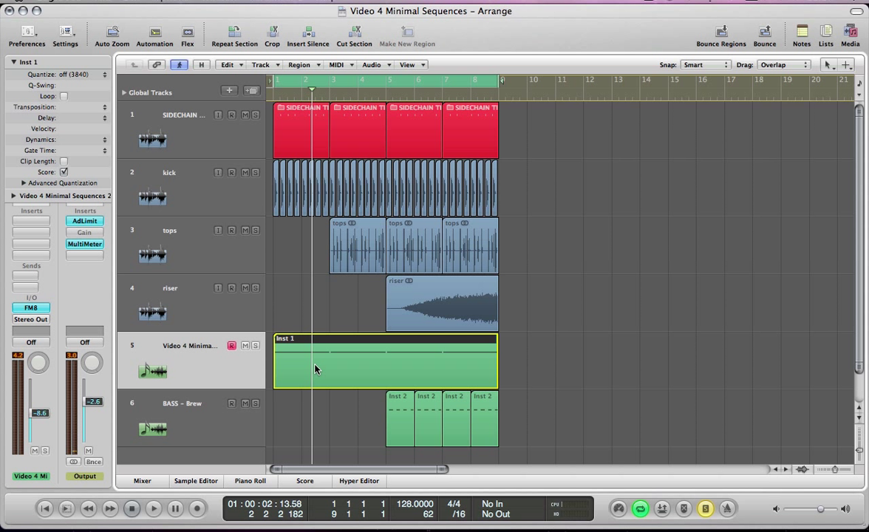
# - Reopen the FM8 synth and replace the loaded patch with a new blank sound
pyautogui.press('v')
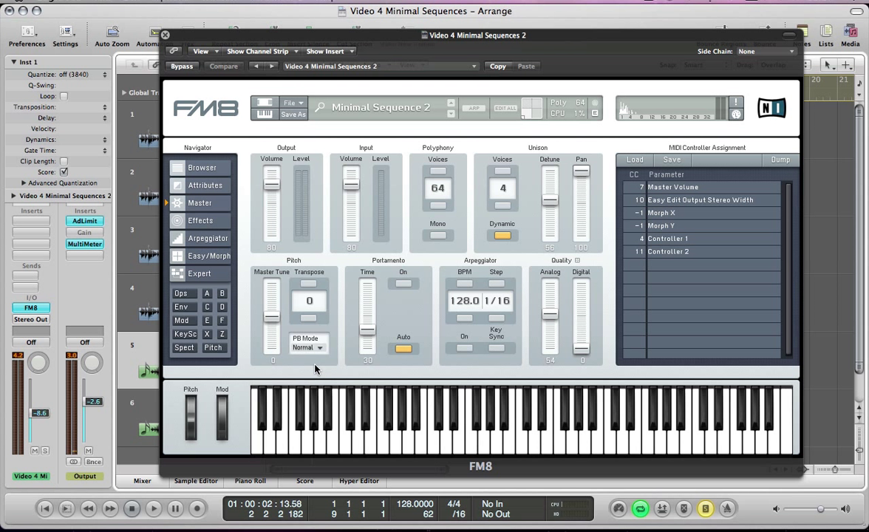
pyautogui.click(183, 307)
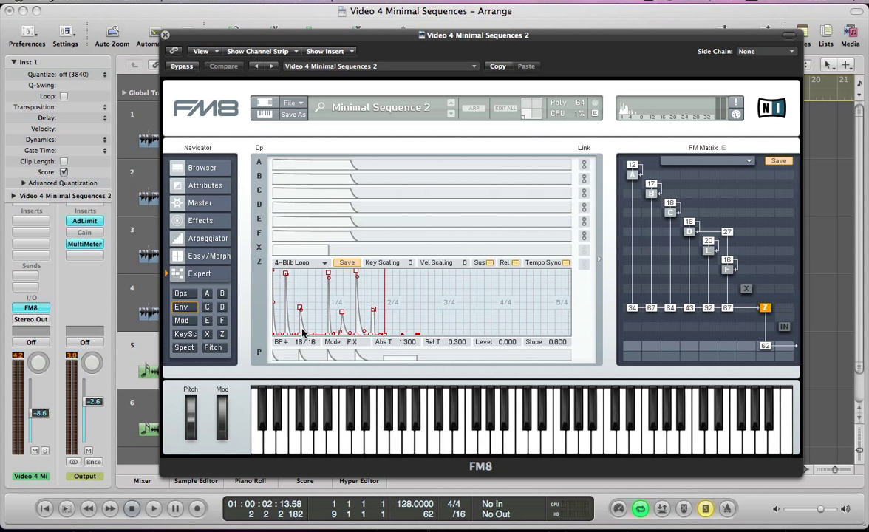
pyautogui.click(301, 104)
pyautogui.click(303, 108)
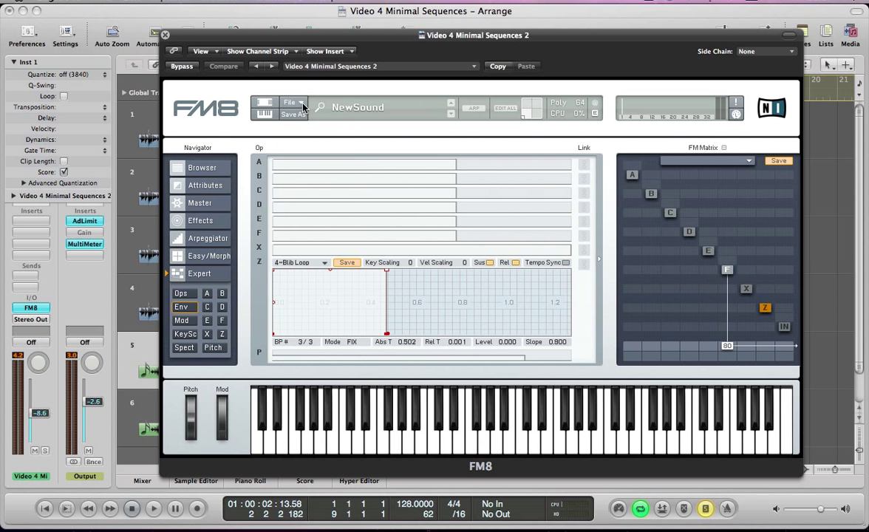
pyautogui.click(199, 207)
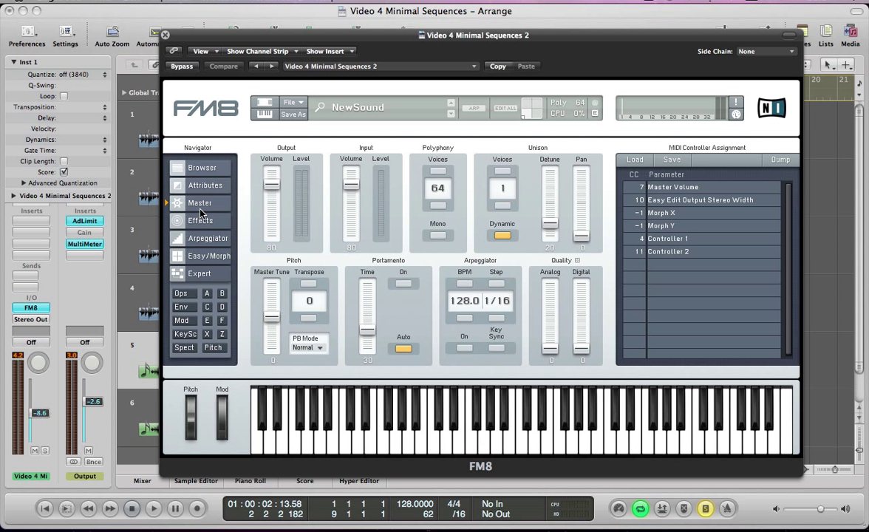
# - Route operator F into filter Z at 67 and send Z to the output at 62
pyautogui.click(182, 294)
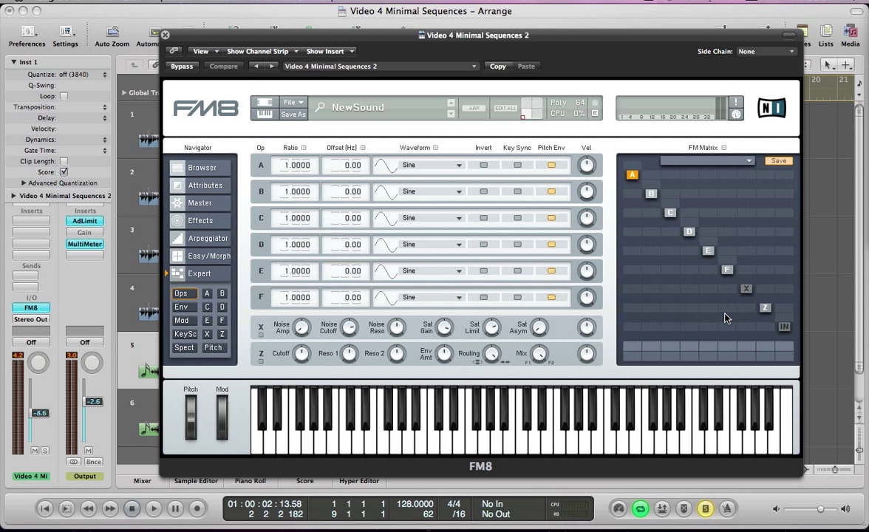
pyautogui.moveTo(726, 308); pyautogui.dragTo(727, 265)
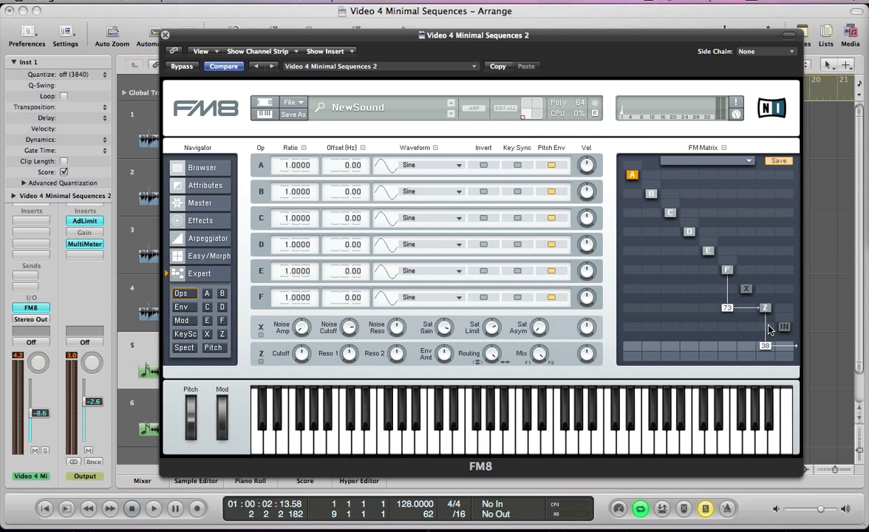
pyautogui.moveTo(764, 353)
pyautogui.mouseDown()
pyautogui.moveTo(769, 310)
pyautogui.moveTo(771, 343)
pyautogui.mouseUp()
pyautogui.moveTo(729, 314); pyautogui.dragTo(730, 322)
# - Set operator F to a Soft Square waveform with a ratio of 2.4000
pyautogui.click(376, 278)
pyautogui.click(413, 170)
pyautogui.moveTo(288, 298); pyautogui.dragTo(288, 299)
# - Set operator E to Sawtooth, ratio 0.5, sent to Z at 92, and operator D to Sawtooth, ratio 1.2, sent to Z at 44
pyautogui.click(375, 246)
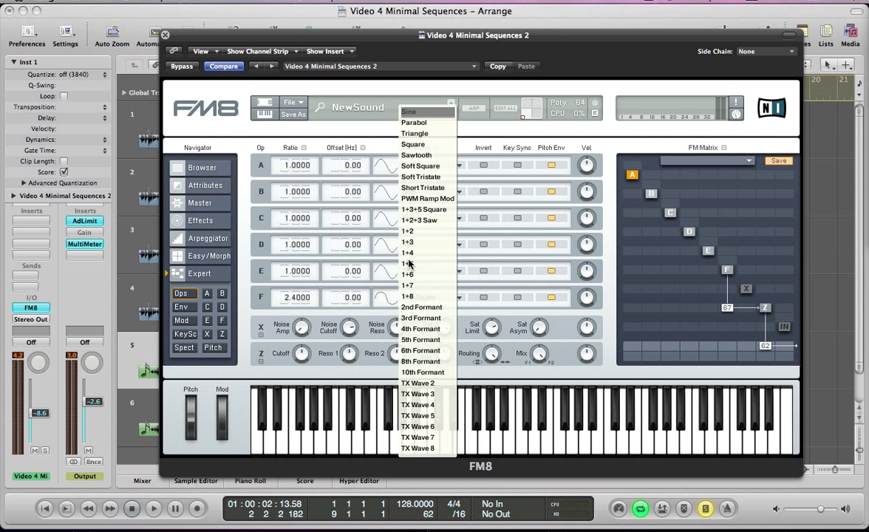
pyautogui.click(410, 156)
pyautogui.click(289, 272)
pyautogui.write('.')
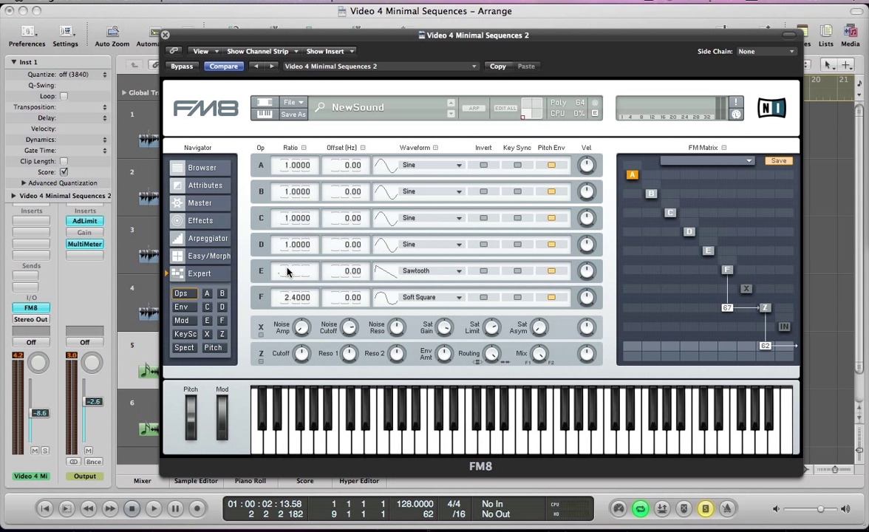
pyautogui.write('5')
pyautogui.press('Return')
pyautogui.moveTo(708, 306); pyautogui.dragTo(721, 253)
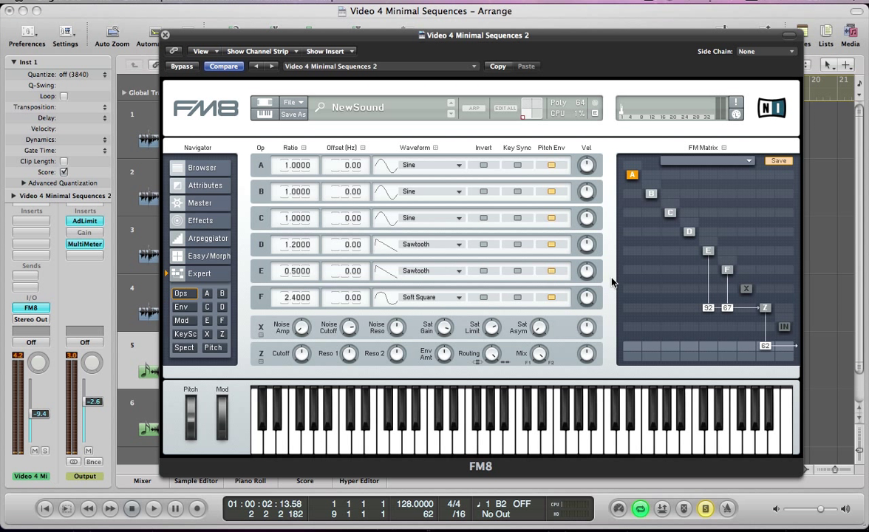
pyautogui.moveTo(688, 307); pyautogui.dragTo(702, 285)
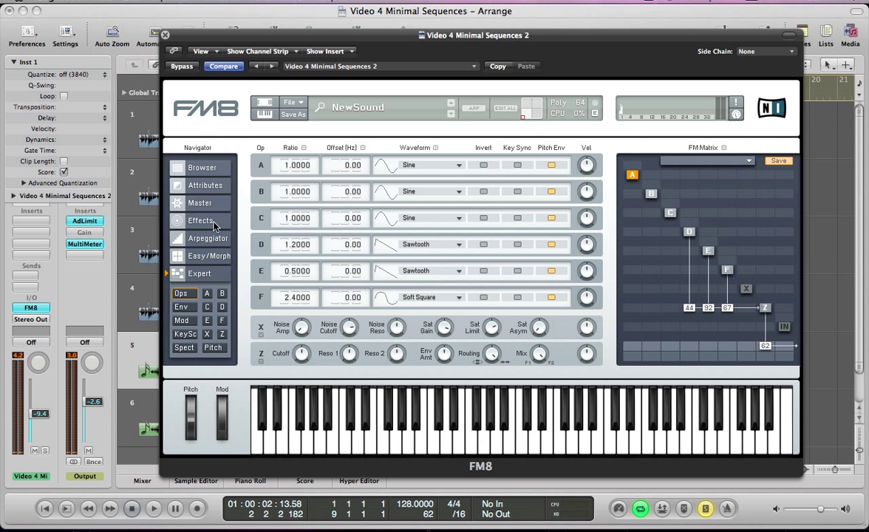
# - Set operator C to a Sawtooth waveform with ratio 1.5 and route it into filter Z at 64
pyautogui.click(411, 219)
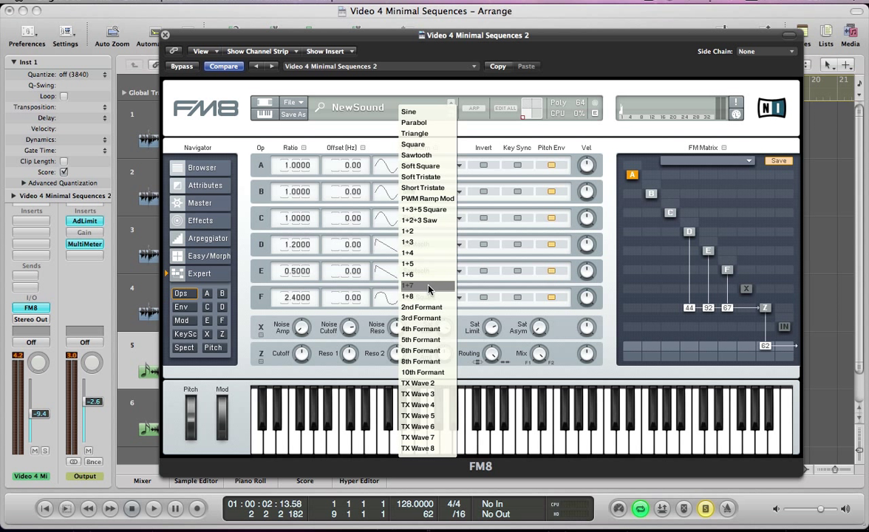
pyautogui.click(415, 155)
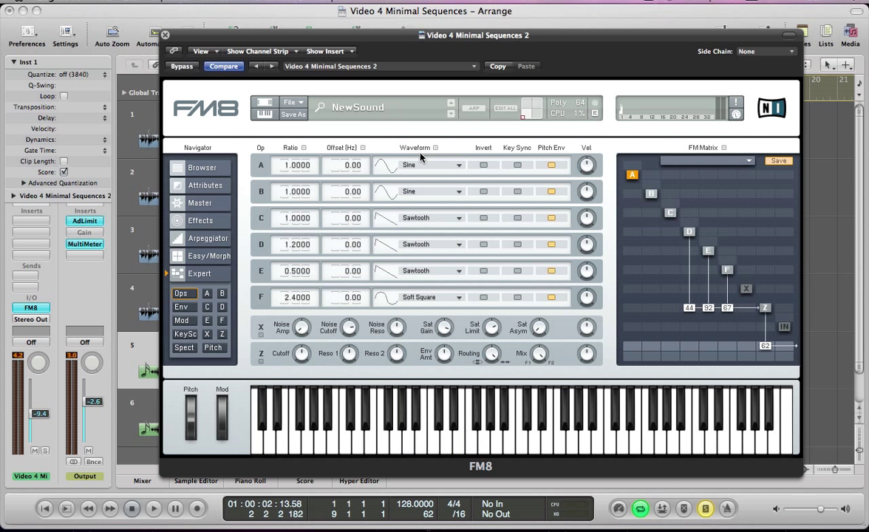
pyautogui.doubleClick(286, 216)
pyautogui.write('1.')
pyautogui.moveTo(670, 309); pyautogui.dragTo(681, 277)
pyautogui.moveTo(673, 312); pyautogui.dragTo(680, 310)
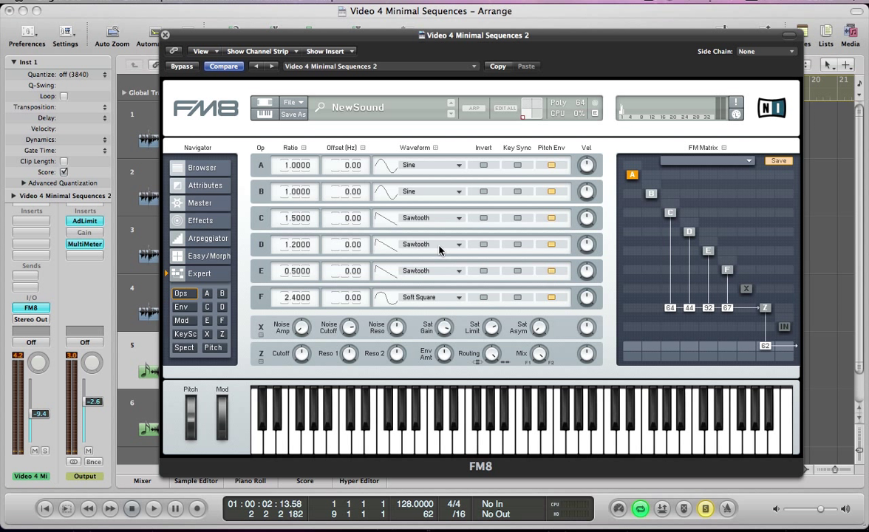
# - Set operator B to a Soft Square waveform with ratio 0.5 and route it into filter Z at 68
pyautogui.click(410, 194)
pyautogui.click(395, 158)
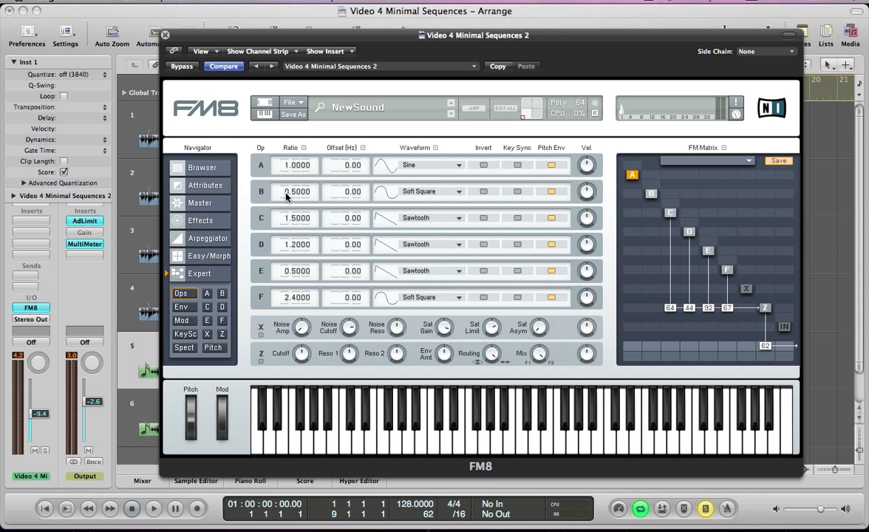
pyautogui.moveTo(650, 308); pyautogui.dragTo(664, 274)
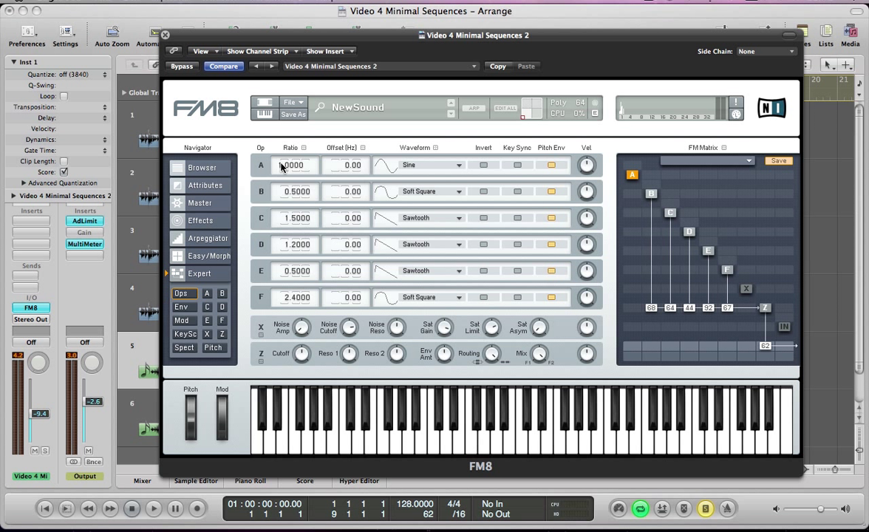
# - Set operator A's ratio to 1.5 and route it into filter Z at 34
pyautogui.write('1.5')
pyautogui.press('Return')
pyautogui.moveTo(633, 307); pyautogui.dragTo(641, 298)
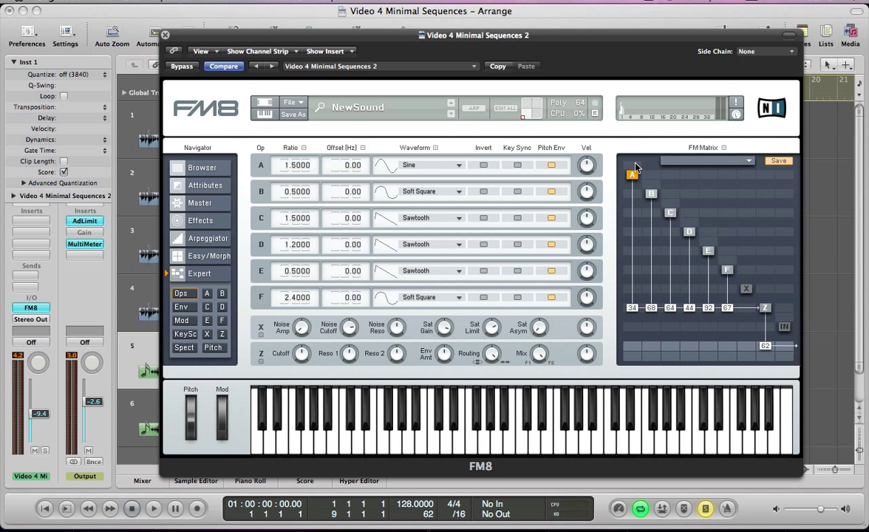
# - Add feedback to operators A (13), B (17), C (19), D (18), E (20) and F (16), and modulate D with F at 27
pyautogui.moveTo(635, 167); pyautogui.dragTo(645, 163)
pyautogui.moveTo(652, 190); pyautogui.dragTo(666, 179)
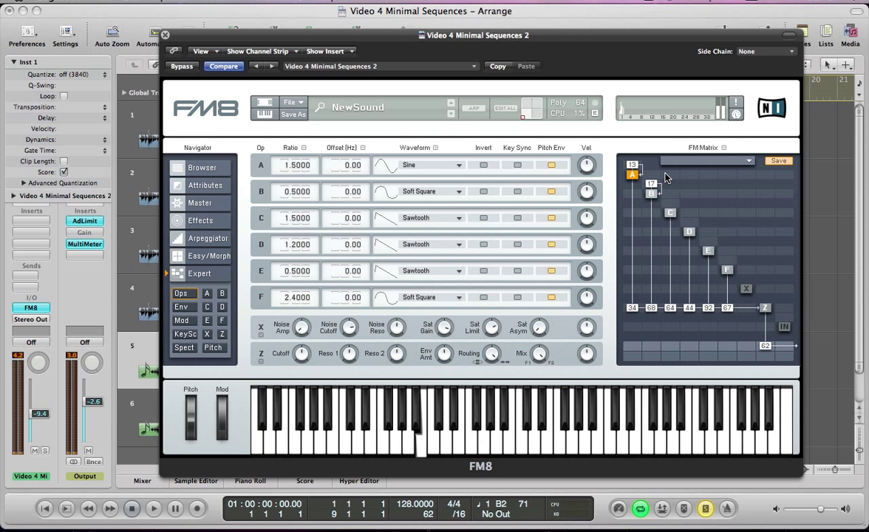
pyautogui.moveTo(671, 210); pyautogui.dragTo(686, 193)
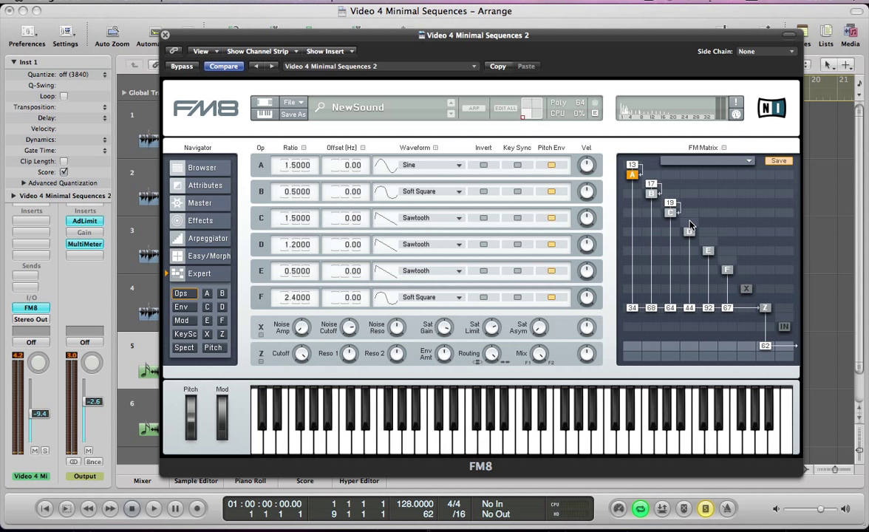
pyautogui.moveTo(690, 226); pyautogui.dragTo(697, 215)
pyautogui.moveTo(711, 240); pyautogui.dragTo(737, 253)
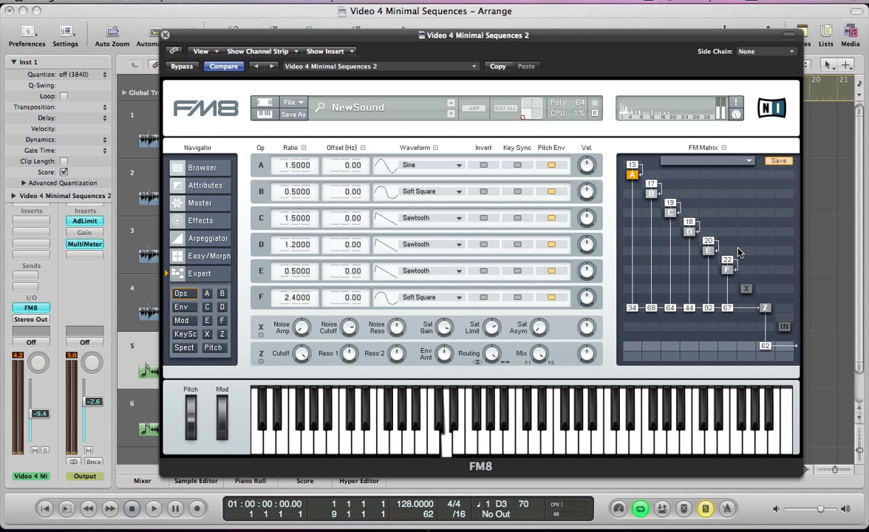
pyautogui.moveTo(737, 253); pyautogui.dragTo(737, 258)
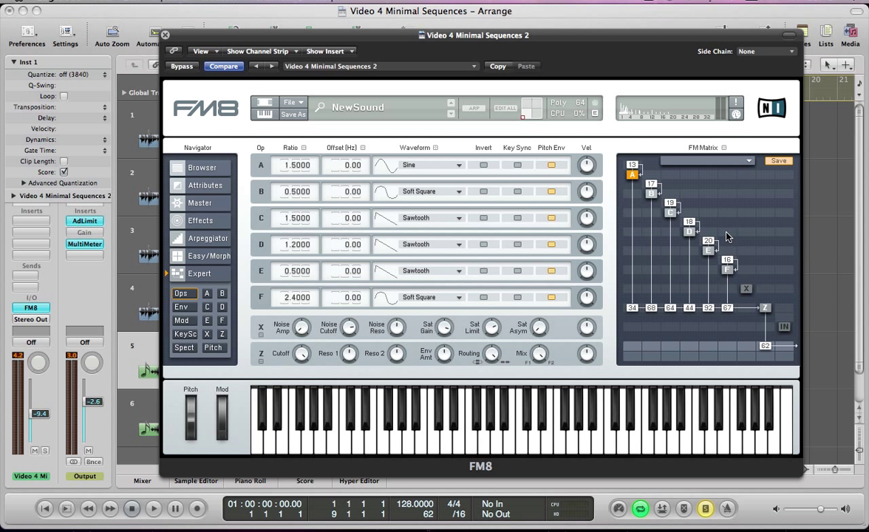
pyautogui.moveTo(726, 236); pyautogui.dragTo(737, 220)
# - Set the master unison to 4 voices with detune 55 and pan 100, and raise the analog quality to 53
pyautogui.click(199, 203)
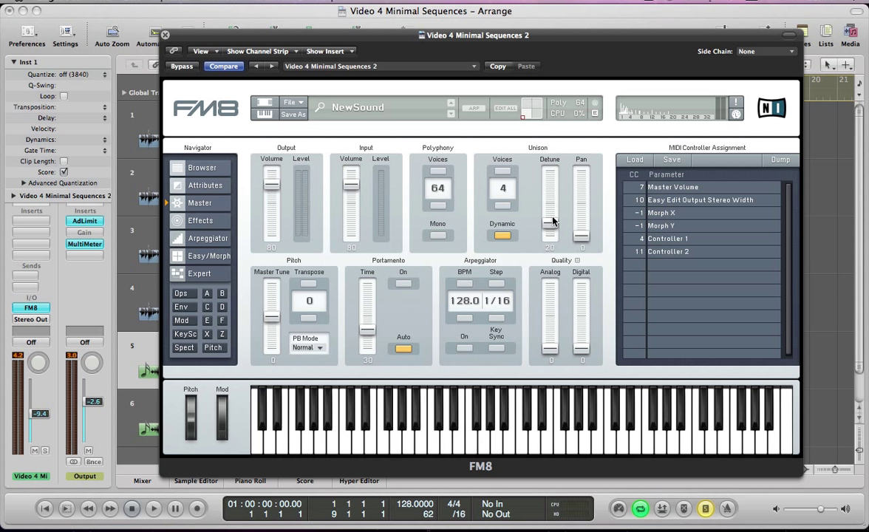
pyautogui.moveTo(550, 223); pyautogui.dragTo(551, 194)
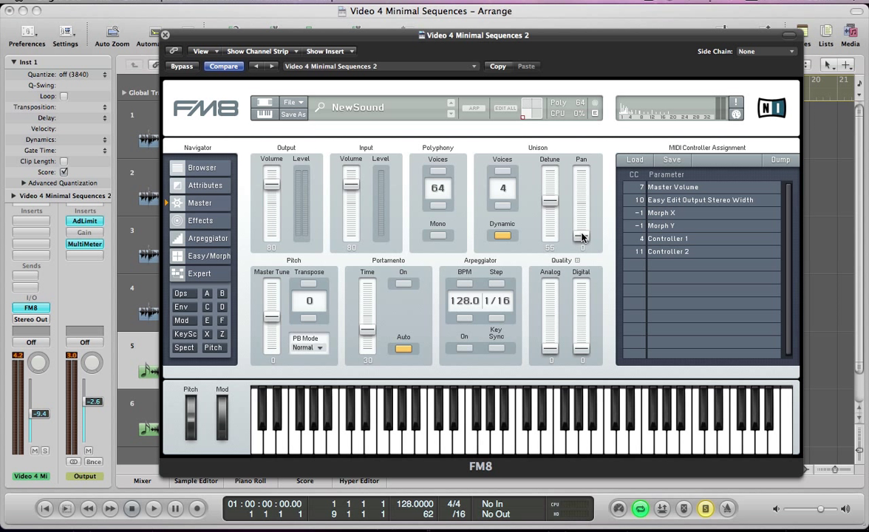
pyautogui.moveTo(582, 237); pyautogui.dragTo(584, 142)
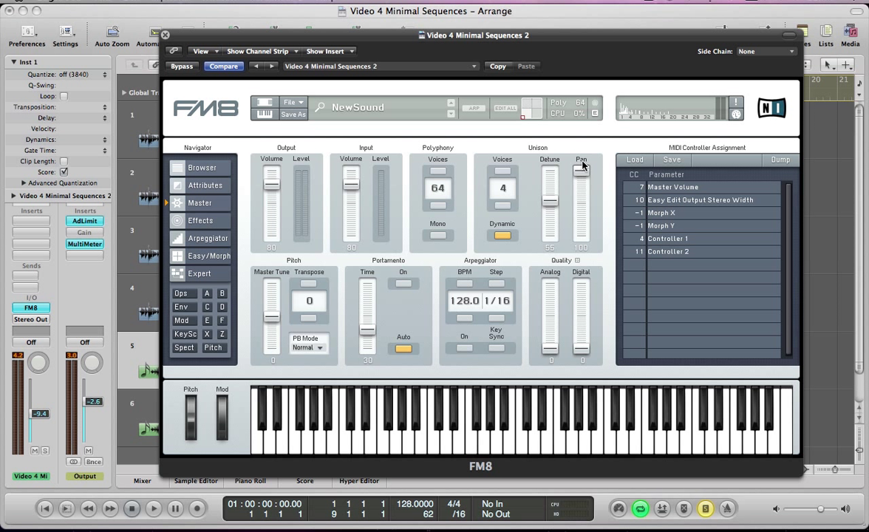
pyautogui.moveTo(549, 348); pyautogui.dragTo(551, 307)
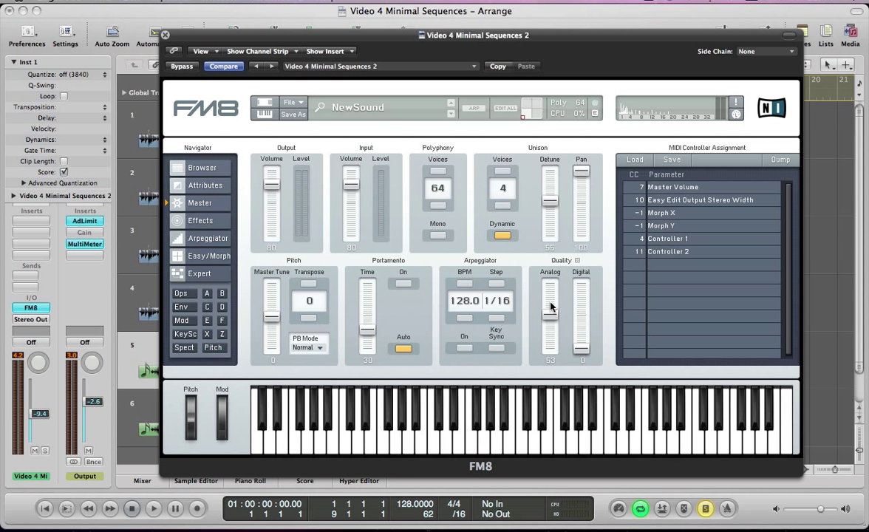
# - Set filter Z's cutoff to 0, the resonances to 11 and 17, lower the spread, and raise the envelope amount to 95
pyautogui.click(222, 334)
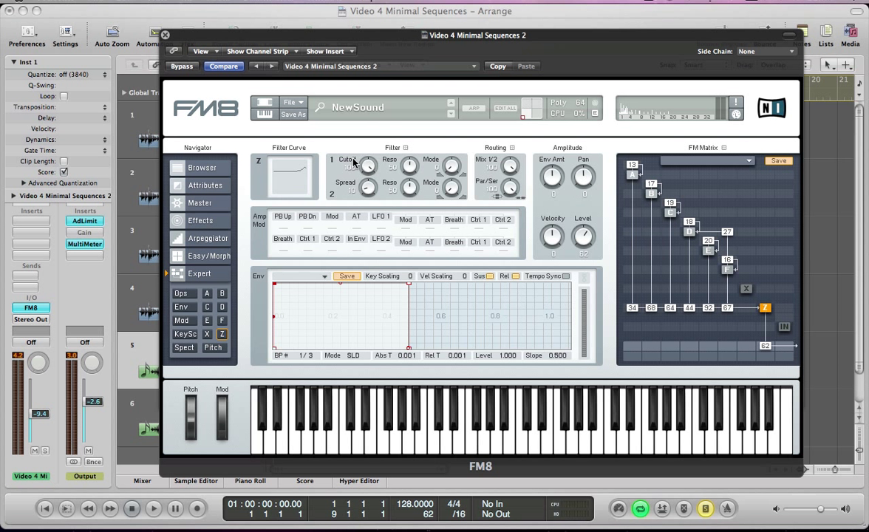
pyautogui.moveTo(369, 172); pyautogui.dragTo(386, 275)
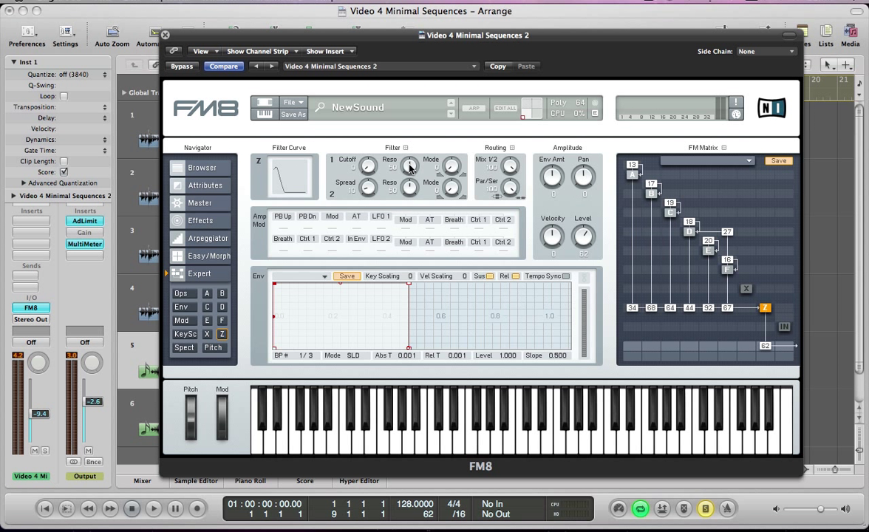
pyautogui.moveTo(409, 167); pyautogui.dragTo(411, 198)
pyautogui.moveTo(364, 191); pyautogui.dragTo(373, 242)
pyautogui.moveTo(411, 190); pyautogui.dragTo(412, 219)
pyautogui.moveTo(551, 175); pyautogui.dragTo(550, 143)
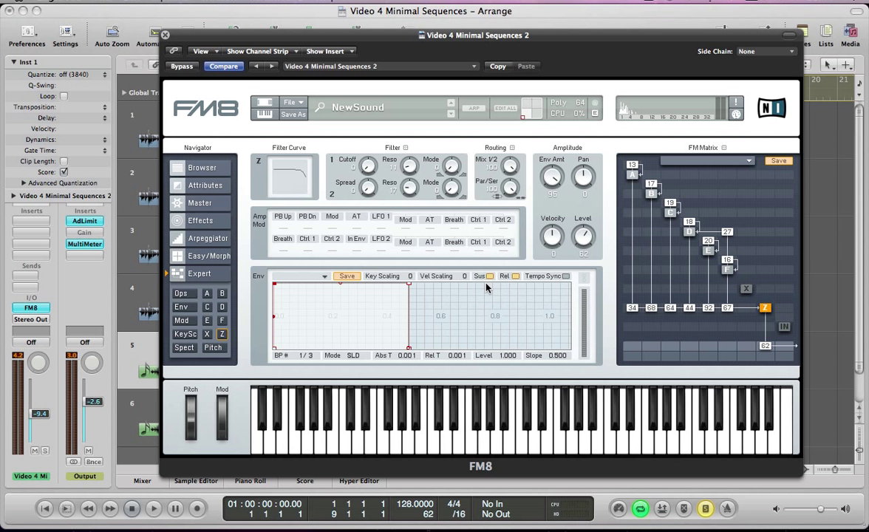
# - Turn on tempo sync for filter Z's envelope and load the 4-Blib Loop envelope preset
pyautogui.click(566, 276)
pyautogui.click(324, 279)
pyautogui.scroll(-1, 320, 501)
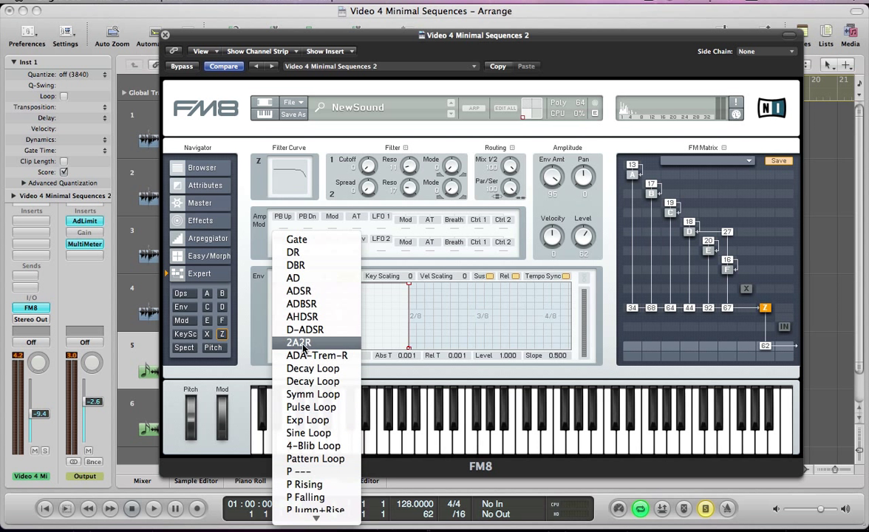
pyautogui.click(305, 446)
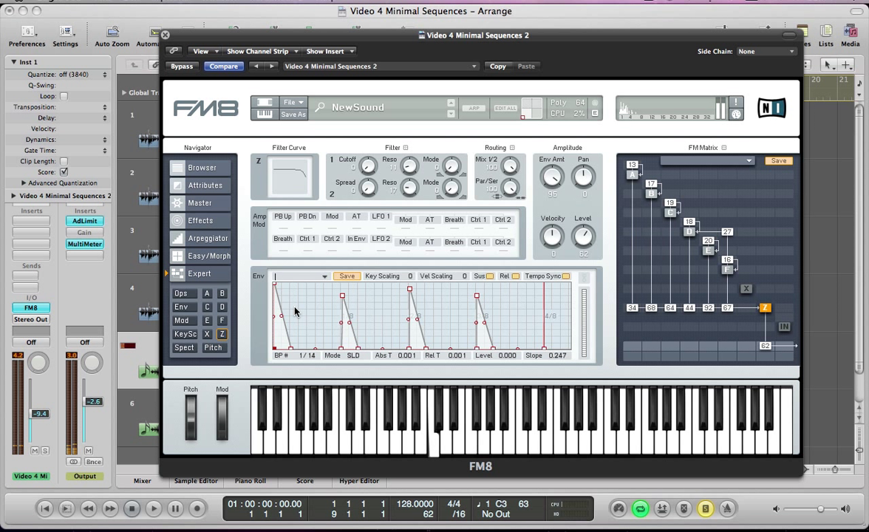
pyautogui.write('v')
pyautogui.press('BackSpace')
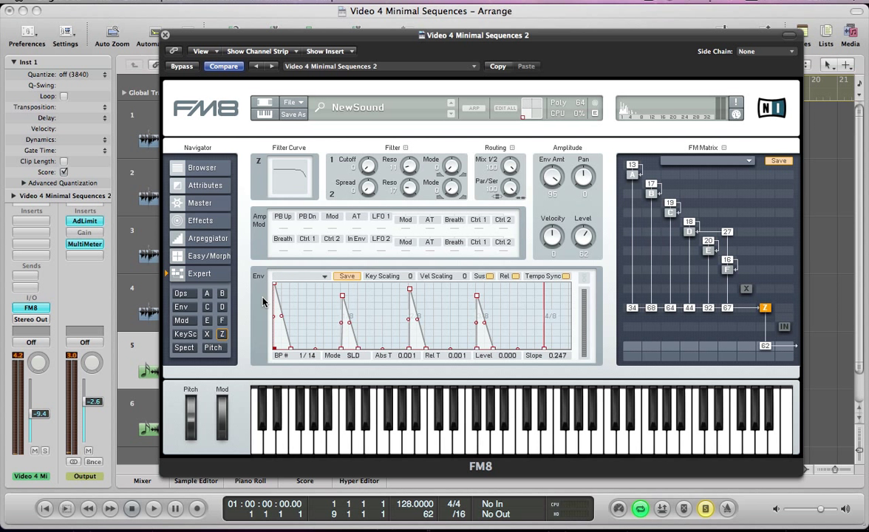
# - Shorten the playback cycle to bars 1 to 3, add the kick track to the selection, and audition the new sound with it
pyautogui.press('v')
pyautogui.moveTo(497, 80); pyautogui.dragTo(332, 94)
pyautogui.keyDown('shift'); pyautogui.click(206, 198); pyautogui.keyUp('shift')
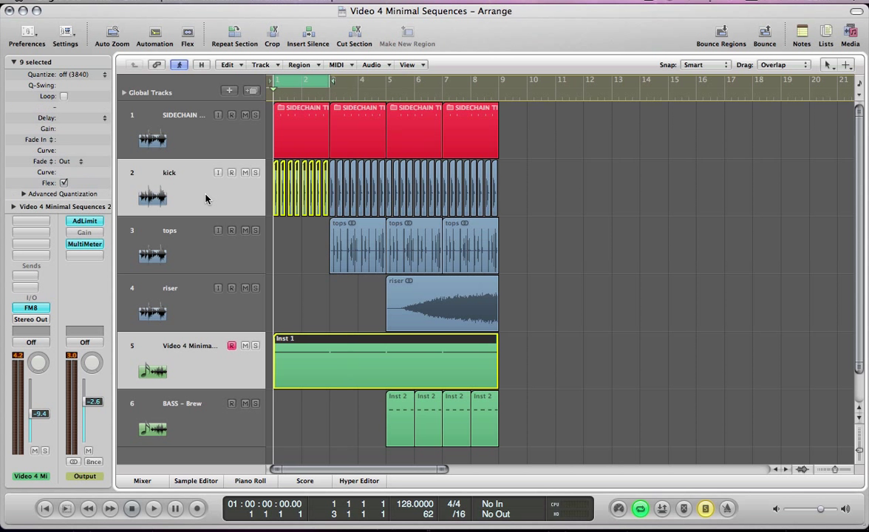
pyautogui.press('v')
pyautogui.press('space')
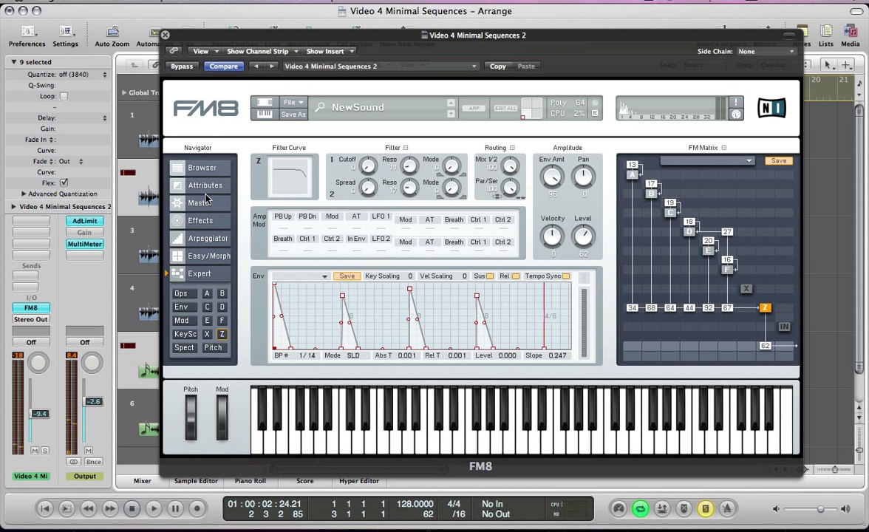
# - Set filter Z's envelope mode to FIX and bow the decays of its four spikes inward, with slopes of about 0.7
pyautogui.click(144, 353)
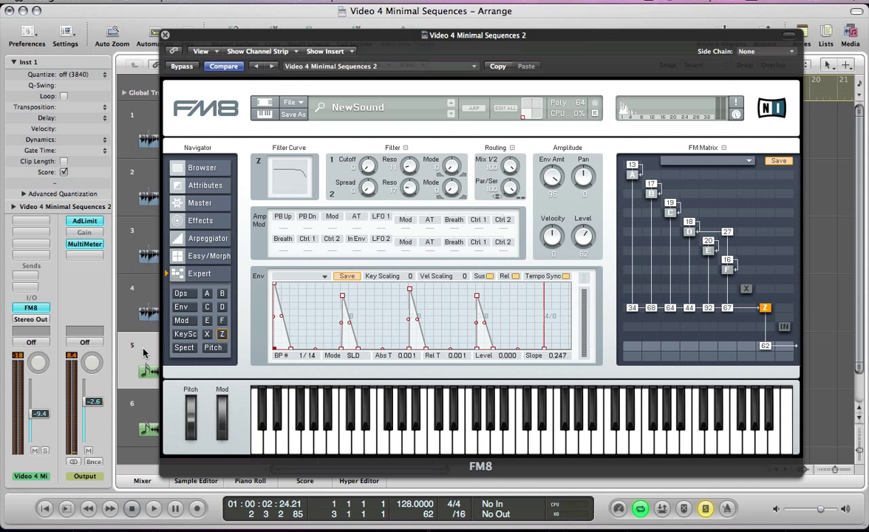
pyautogui.click(352, 355)
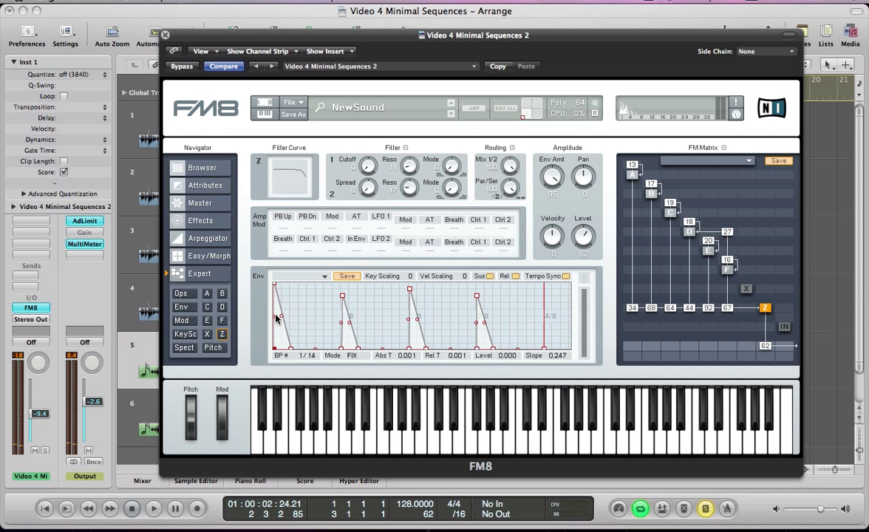
pyautogui.moveTo(278, 318); pyautogui.dragTo(286, 336)
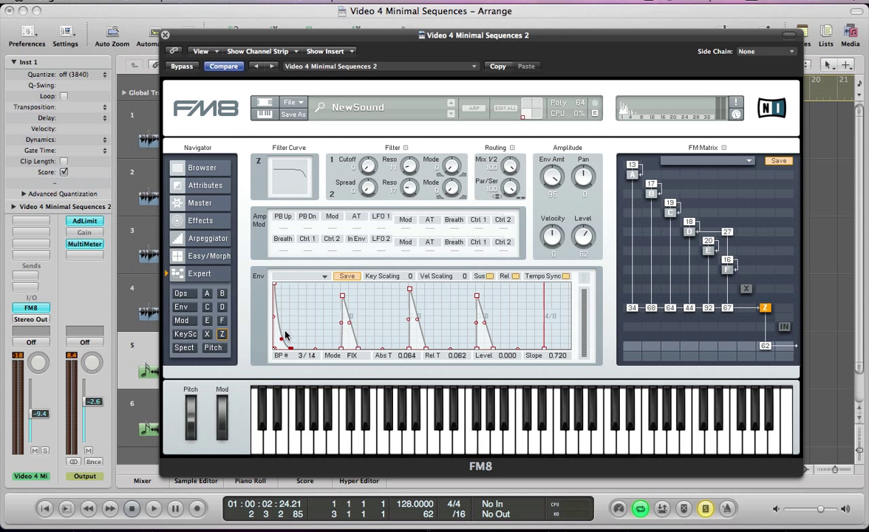
pyautogui.moveTo(351, 322); pyautogui.dragTo(350, 342)
pyautogui.moveTo(418, 319); pyautogui.dragTo(418, 341)
pyautogui.moveTo(484, 324); pyautogui.dragTo(486, 339)
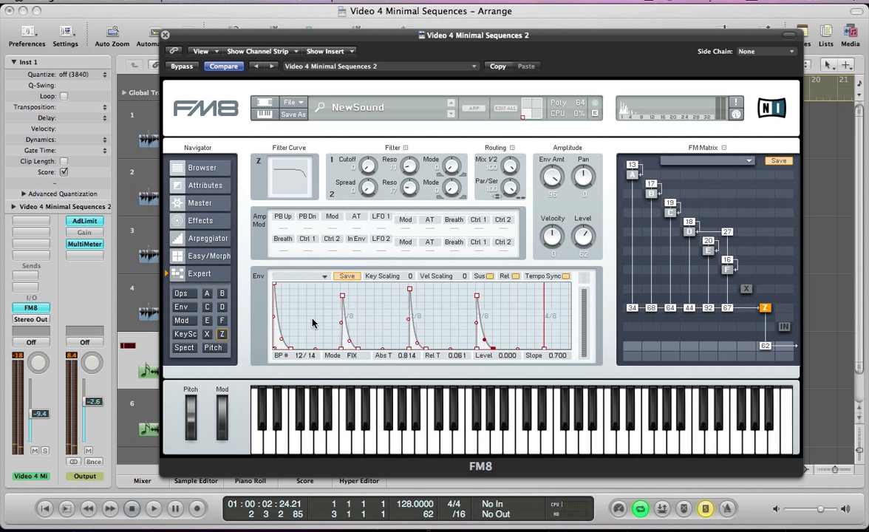
# - Add a spike at about time 0.126, level 0.898, decay slope 0.930, and set the following spike's decay slope to 0.740
pyautogui.doubleClick(309, 332)
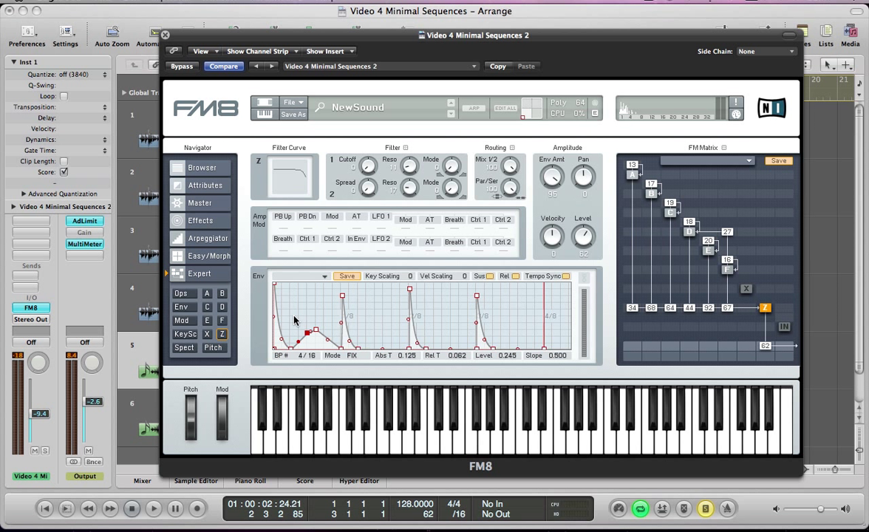
pyautogui.scroll(4, 307, 334)
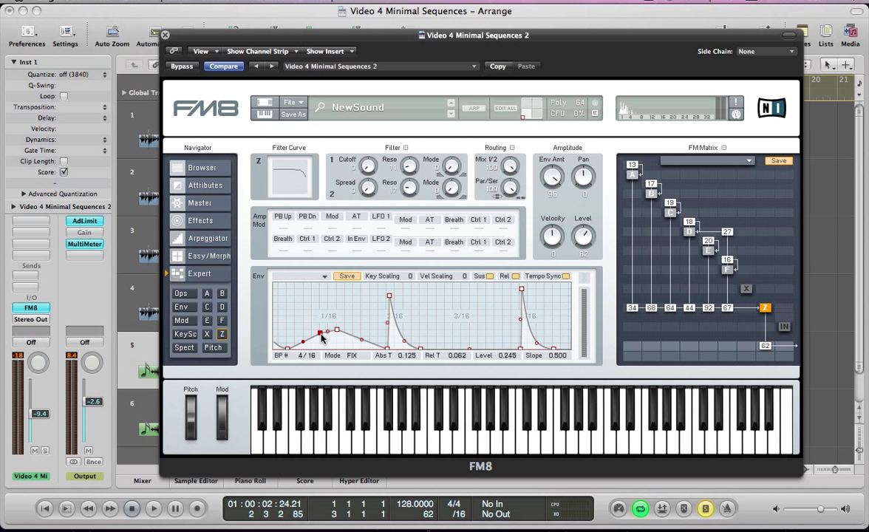
pyautogui.moveTo(319, 335); pyautogui.dragTo(319, 292)
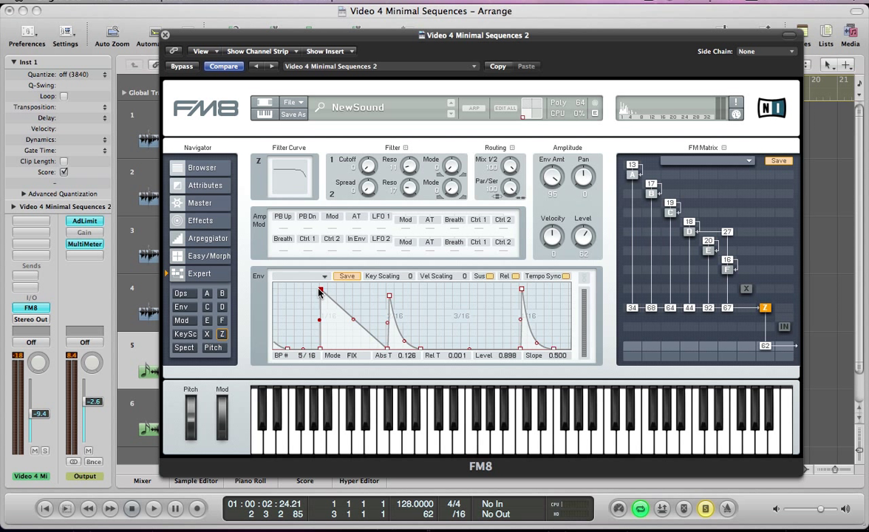
pyautogui.moveTo(353, 319); pyautogui.dragTo(355, 356)
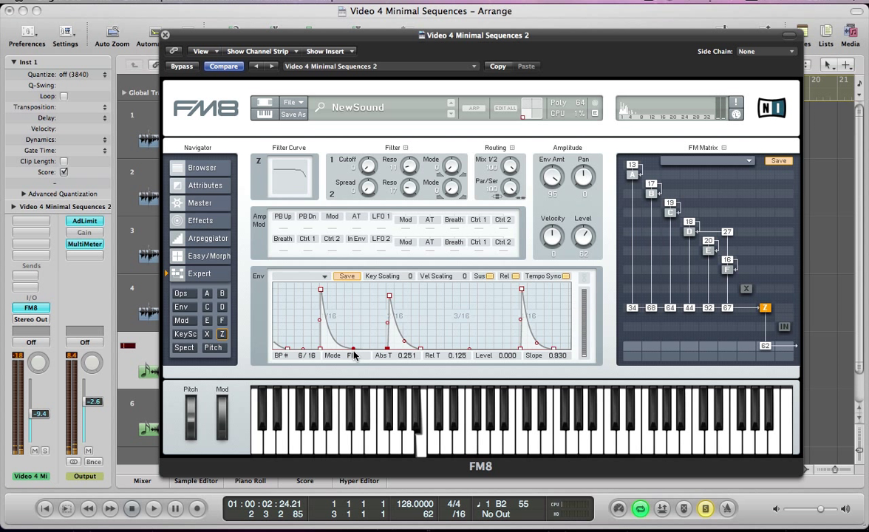
pyautogui.click(403, 343)
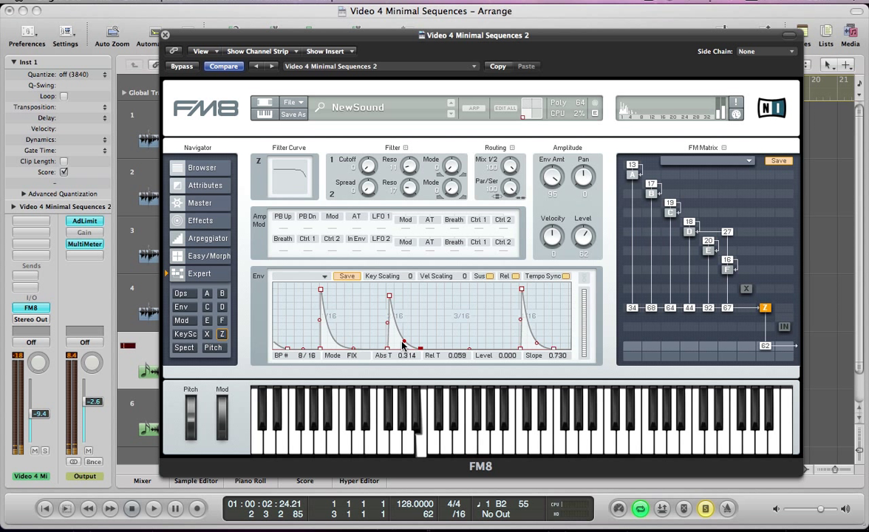
pyautogui.moveTo(403, 345); pyautogui.dragTo(403, 347)
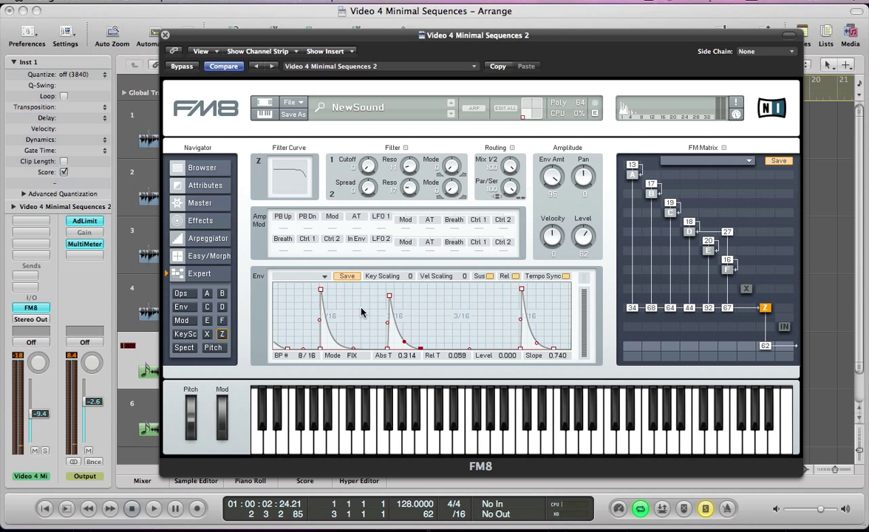
# - Add a peak at time 0.625, level 0.571, between the last two spikes, curving its decay inward and setting its rise slope to 0.320
pyautogui.moveTo(365, 318); pyautogui.dragTo(414, 269)
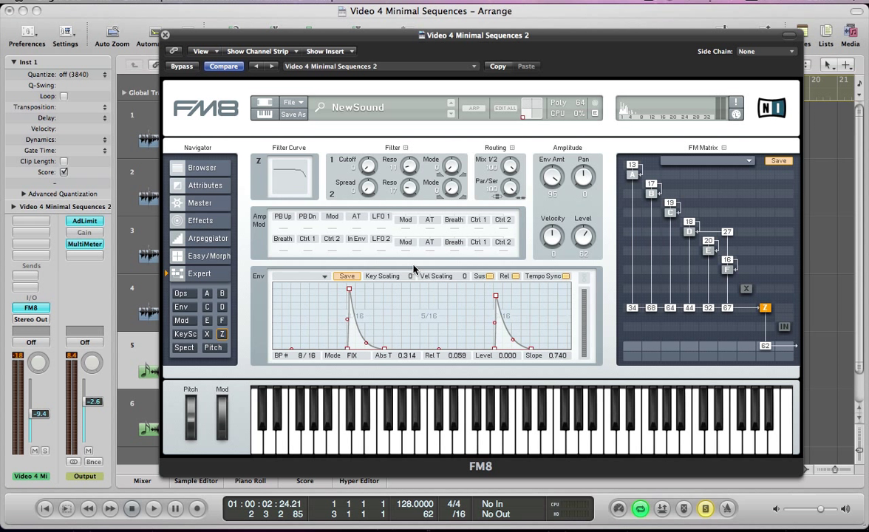
pyautogui.doubleClick(427, 345)
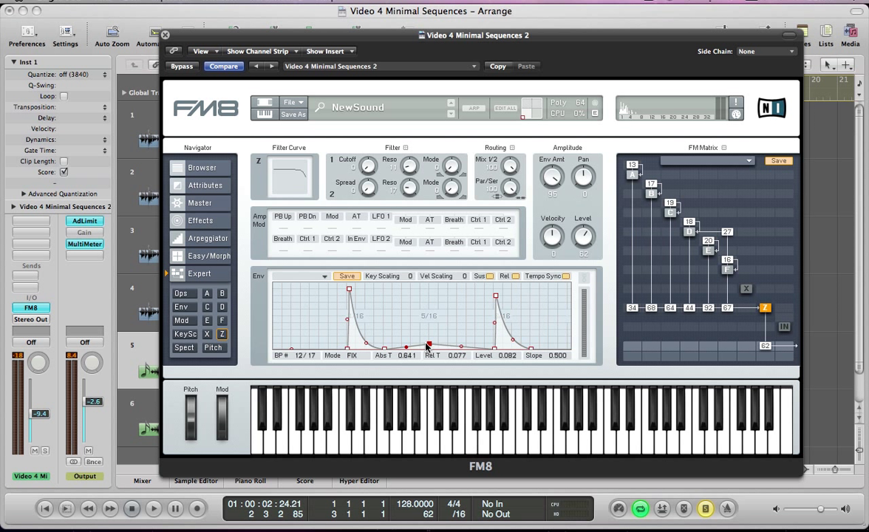
pyautogui.moveTo(429, 346); pyautogui.dragTo(422, 314)
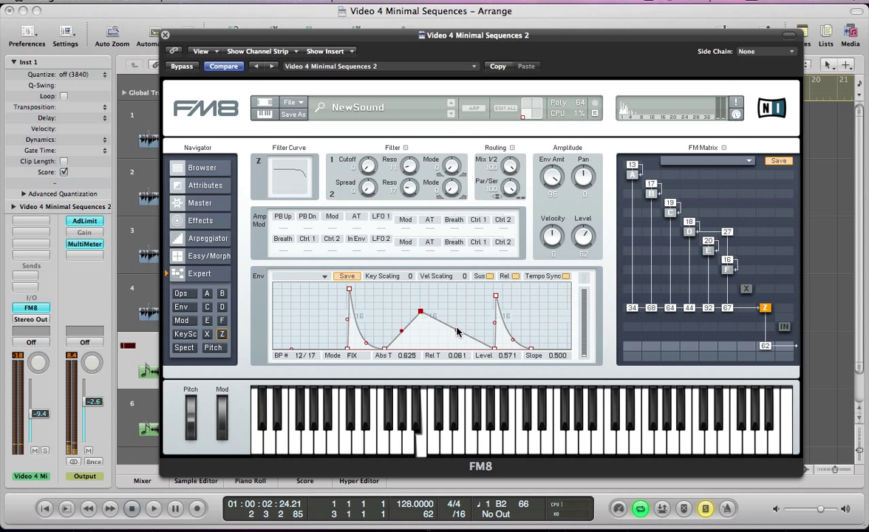
pyautogui.moveTo(457, 332); pyautogui.dragTo(457, 344)
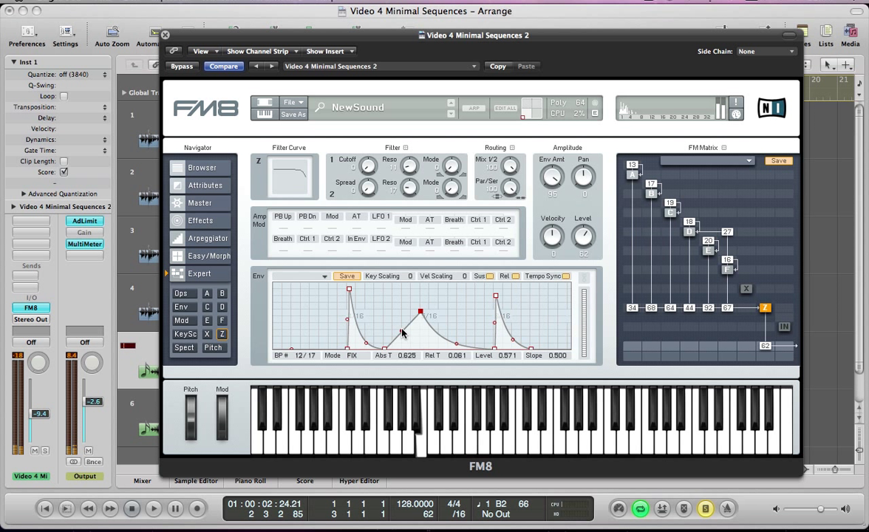
pyautogui.moveTo(402, 333); pyautogui.dragTo(405, 343)
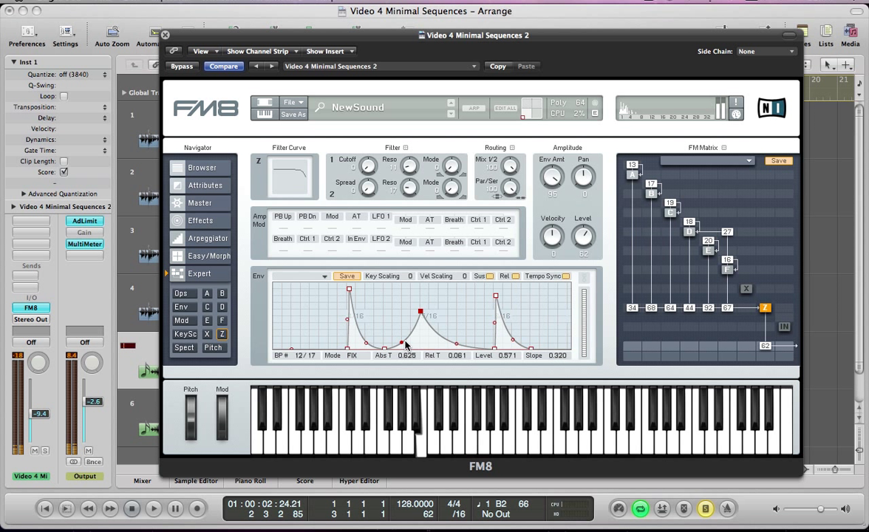
# - Add a peak after the last spike at time 0.891, level 0.480, with rise slope 0.860 and decay slope 0.950
pyautogui.moveTo(379, 304); pyautogui.dragTo(444, 225)
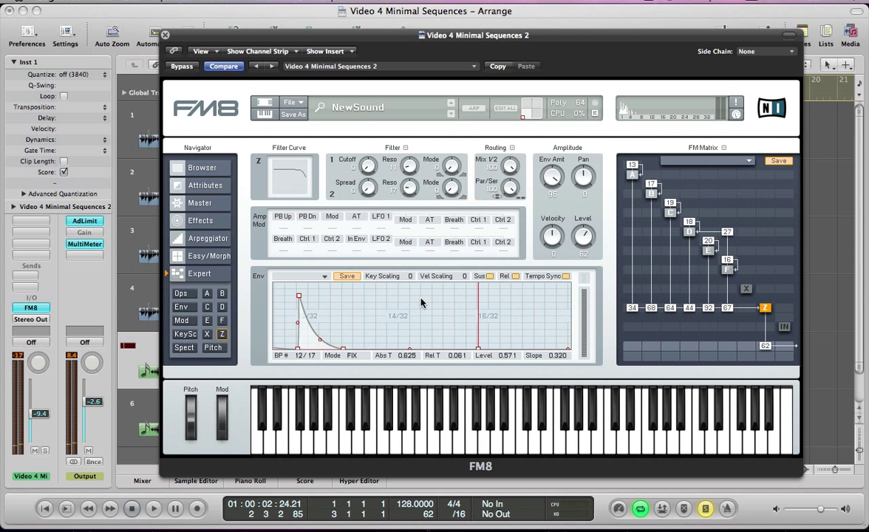
pyautogui.doubleClick(399, 346)
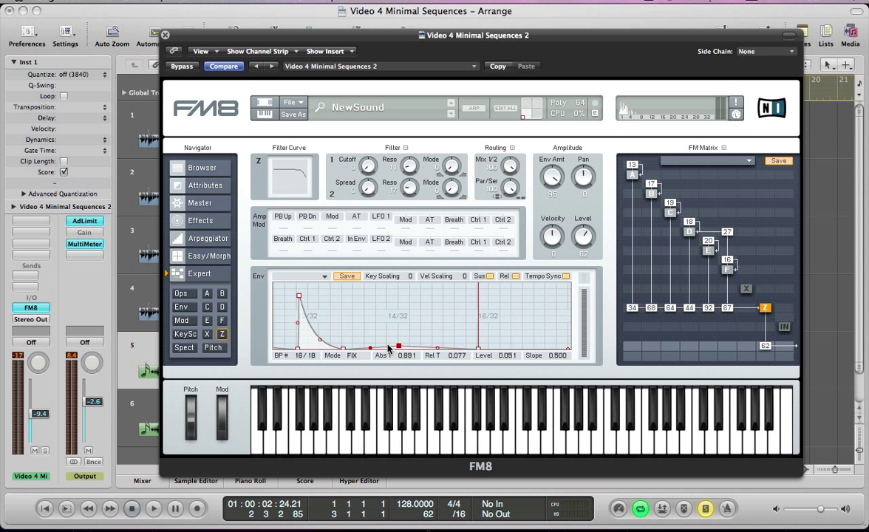
pyautogui.moveTo(399, 346); pyautogui.dragTo(399, 317)
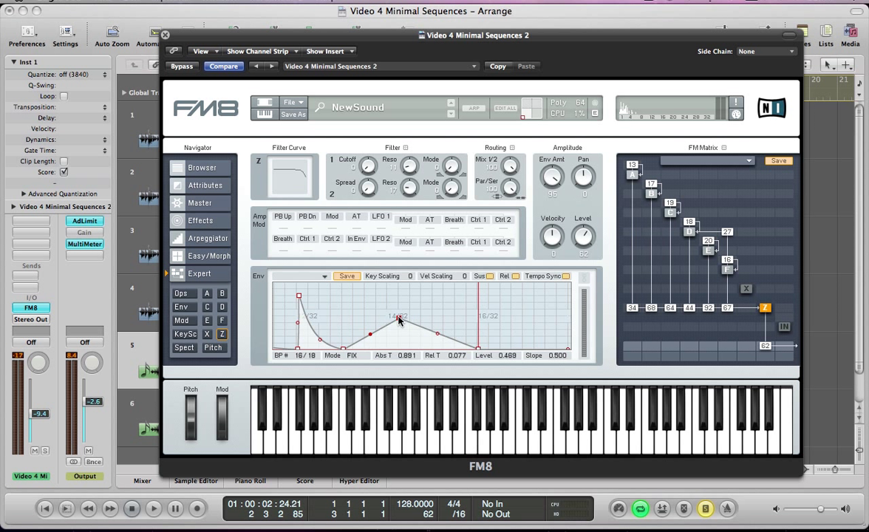
pyautogui.moveTo(439, 338); pyautogui.dragTo(412, 363)
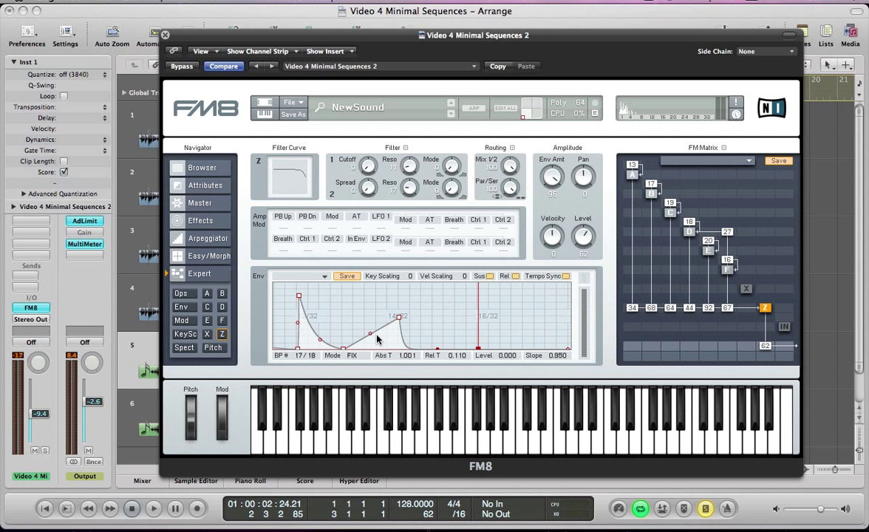
pyautogui.moveTo(369, 337); pyautogui.dragTo(338, 288)
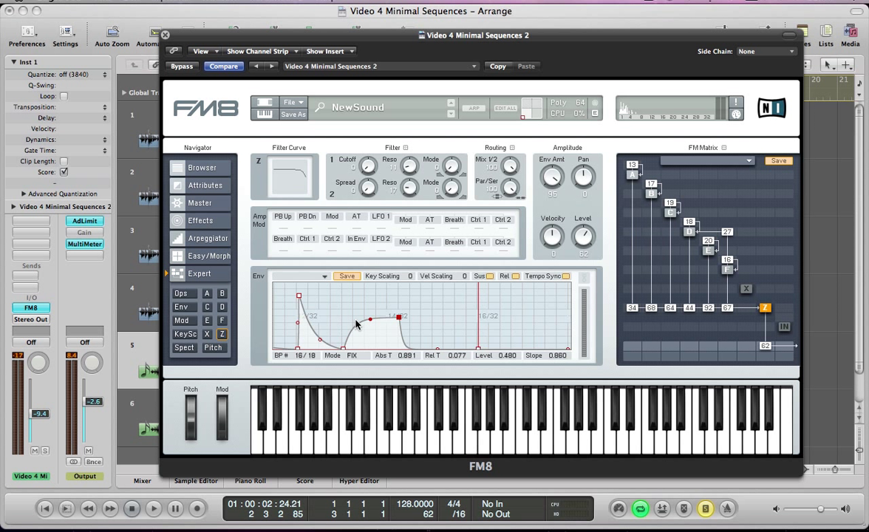
# - Narrow the last peak with a zero-level breakpoint at time 0.859, and flatten its top to slope 0.950 and level 0.490
pyautogui.doubleClick(354, 323)
pyautogui.moveTo(358, 327); pyautogui.dragTo(384, 351)
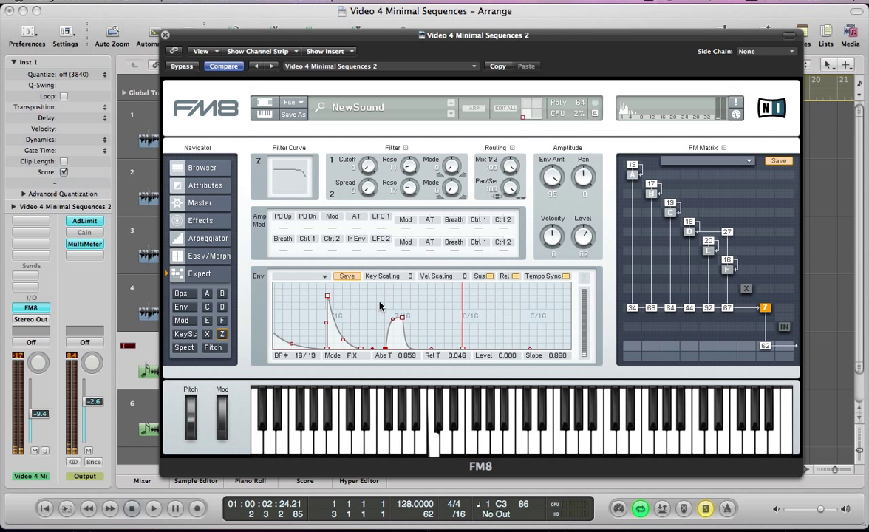
pyautogui.moveTo(379, 300); pyautogui.dragTo(377, 257)
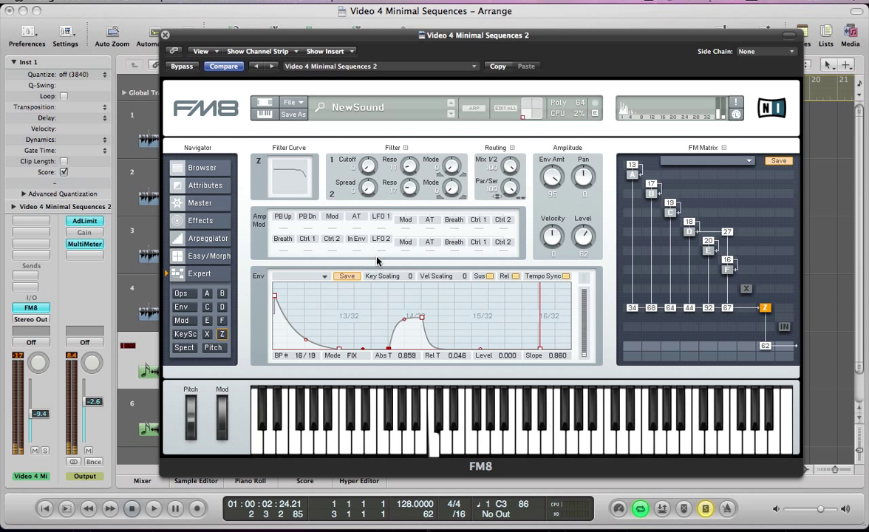
pyautogui.click(404, 318)
pyautogui.moveTo(404, 315); pyautogui.dragTo(404, 314)
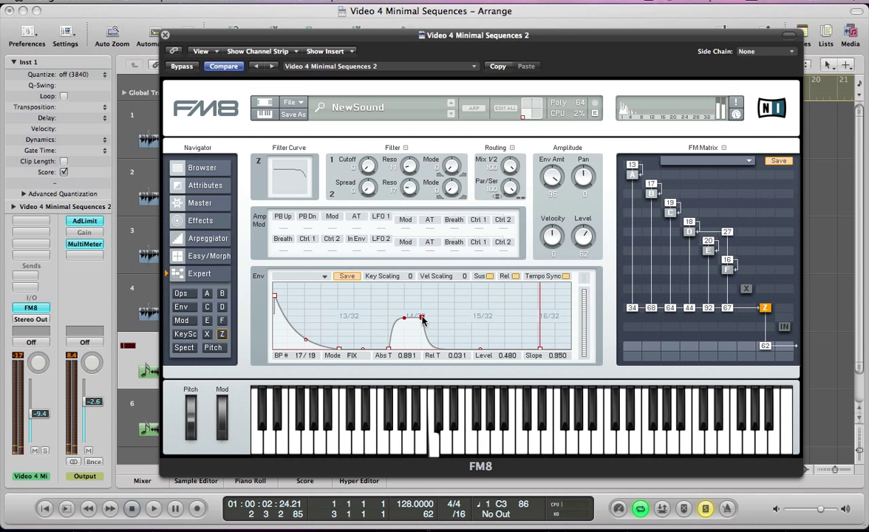
pyautogui.moveTo(424, 320); pyautogui.dragTo(422, 316)
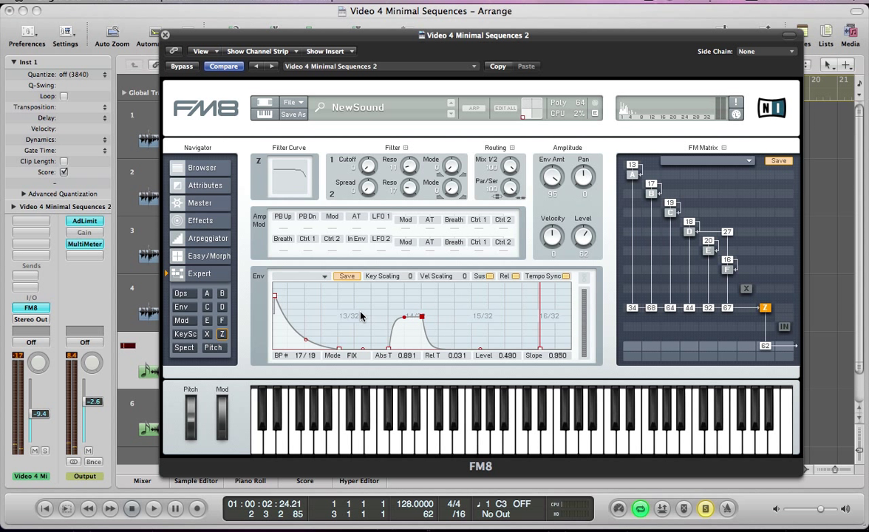
# - Hide the FM8 window, add the kick track to the selection, and audition the reshaped patch with it at a higher system volume
pyautogui.press('super+w')
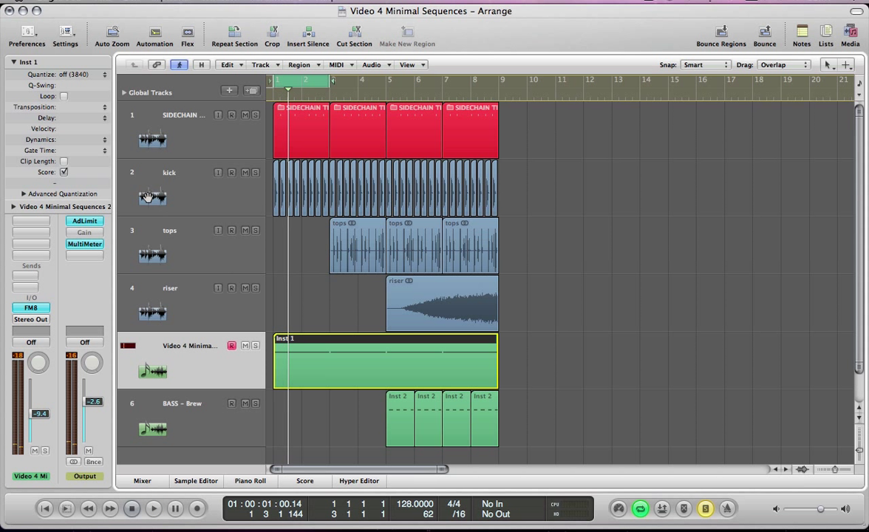
pyautogui.click(161, 196)
pyautogui.press('space')
pyautogui.press('XF86AudioRaiseVolume')
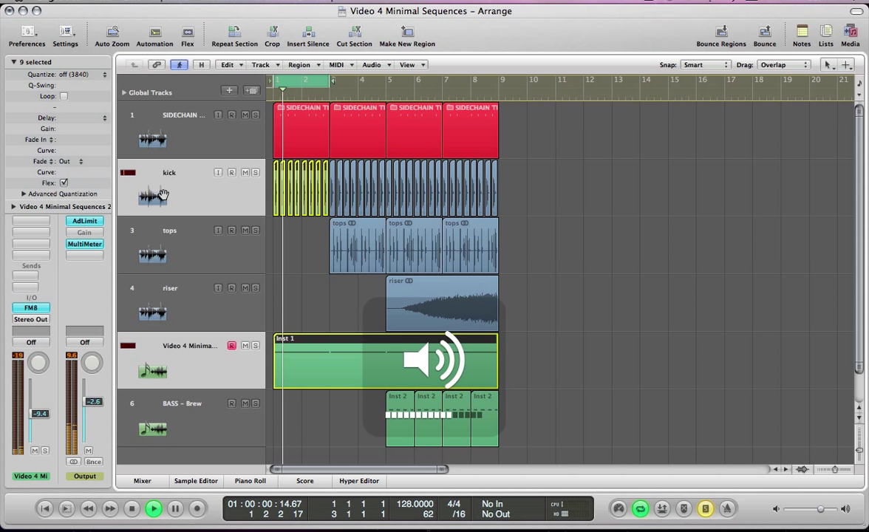
pyautogui.press('XF86AudioRaiseVolume')
pyautogui.press('XF86AudioRaiseVolume')
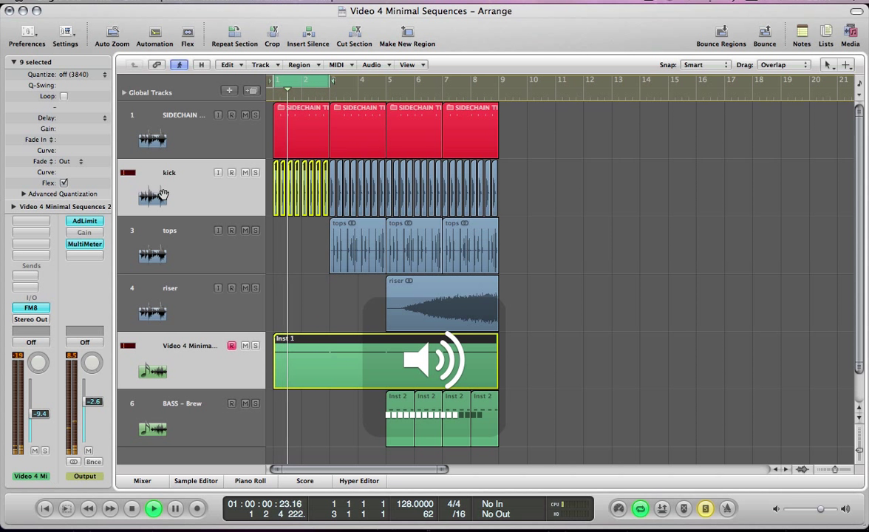
pyautogui.press('space')
# - Bring back the FM8 window and save operator Z's full looping envelope as a preset named seq in the first Decay Loop slot
pyautogui.press('v')
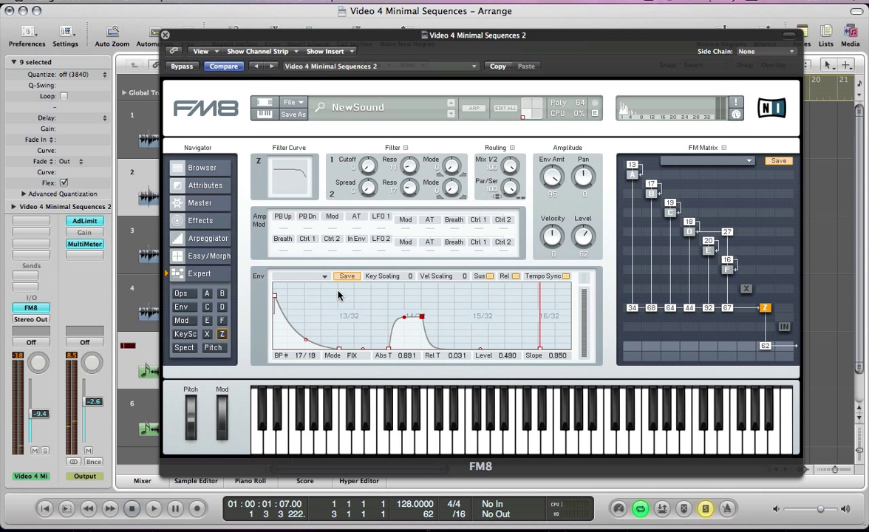
pyautogui.moveTo(338, 292); pyautogui.dragTo(412, 447)
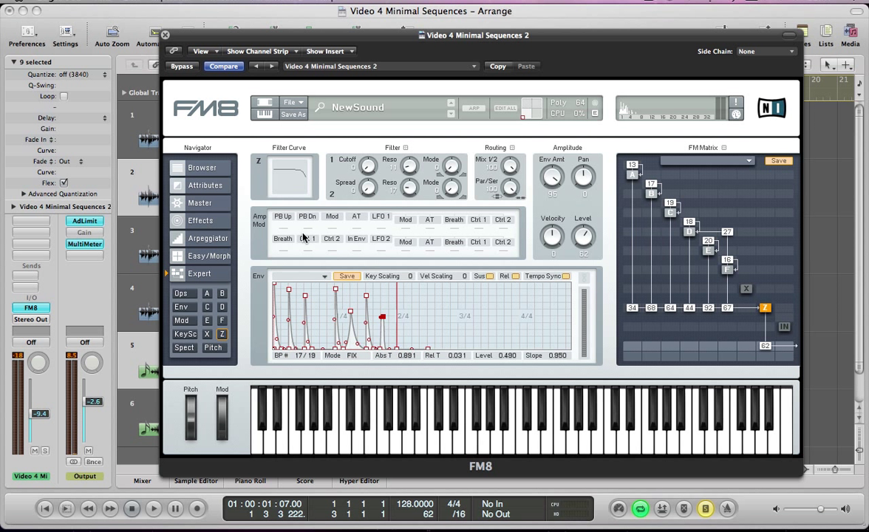
pyautogui.click(213, 347)
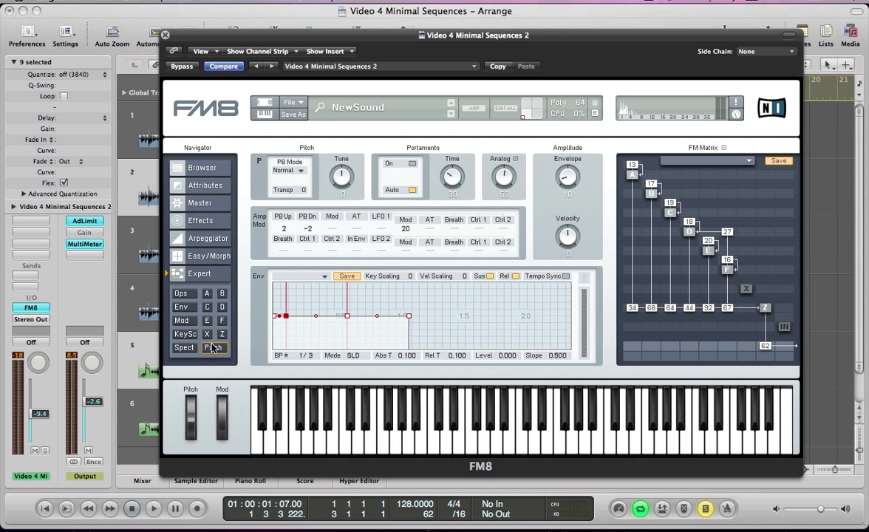
pyautogui.click(221, 334)
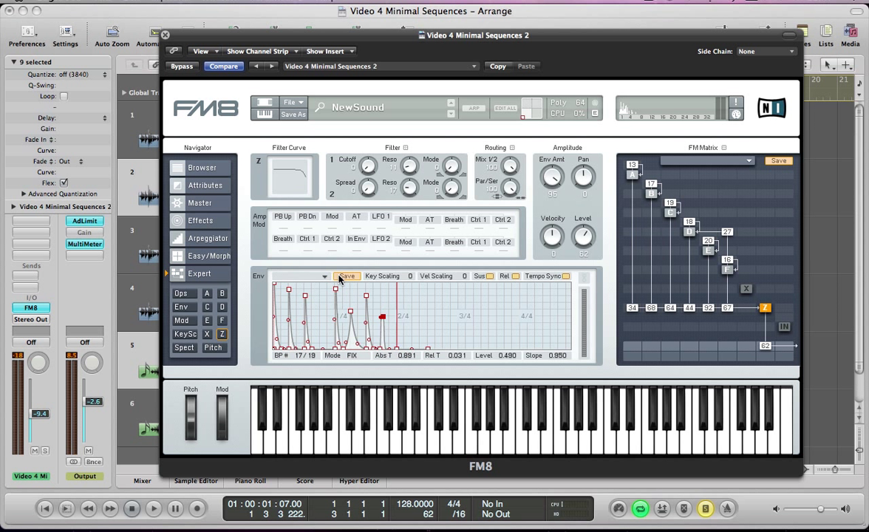
pyautogui.click(212, 348)
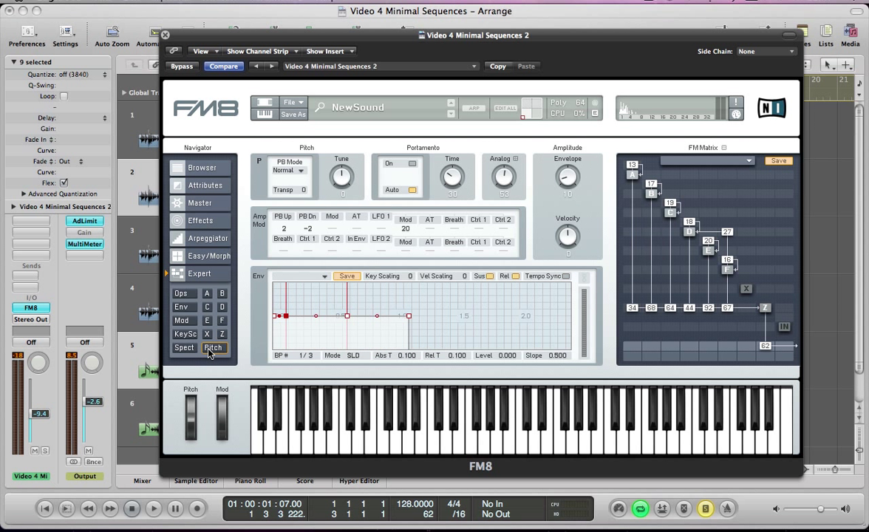
pyautogui.click(181, 307)
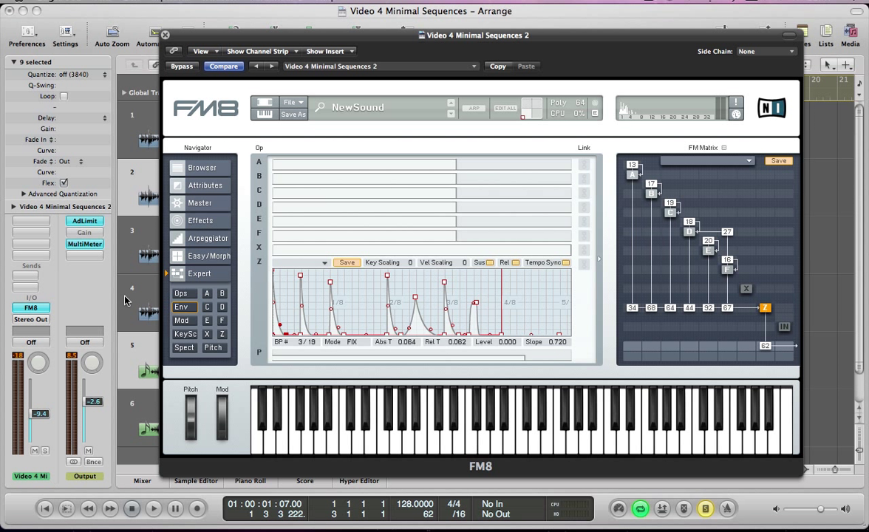
pyautogui.click(221, 334)
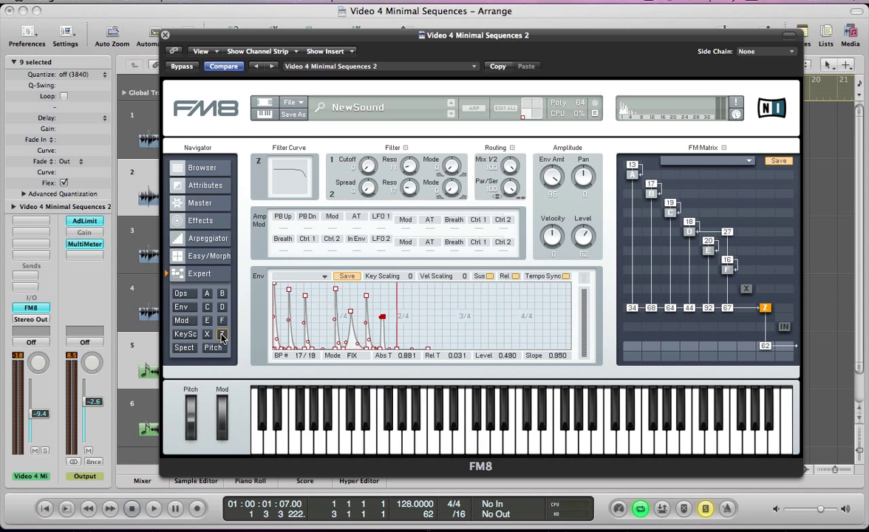
pyautogui.click(341, 277)
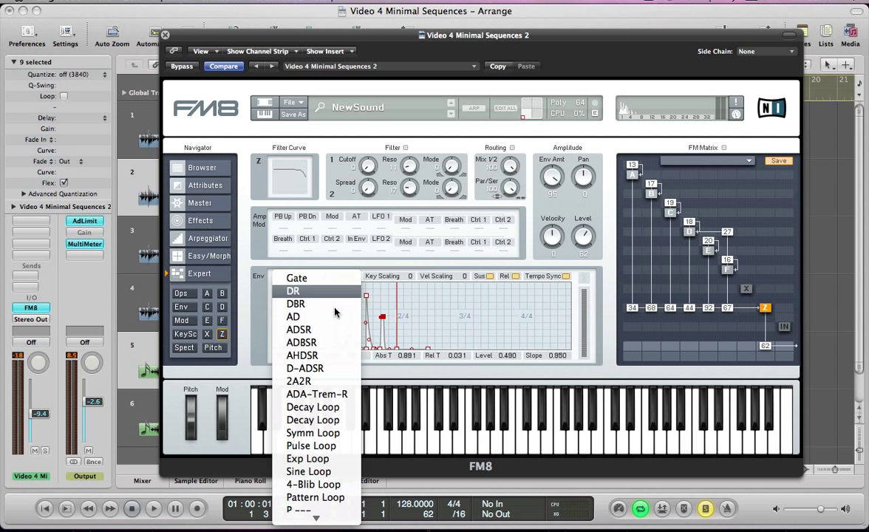
pyautogui.click(332, 409)
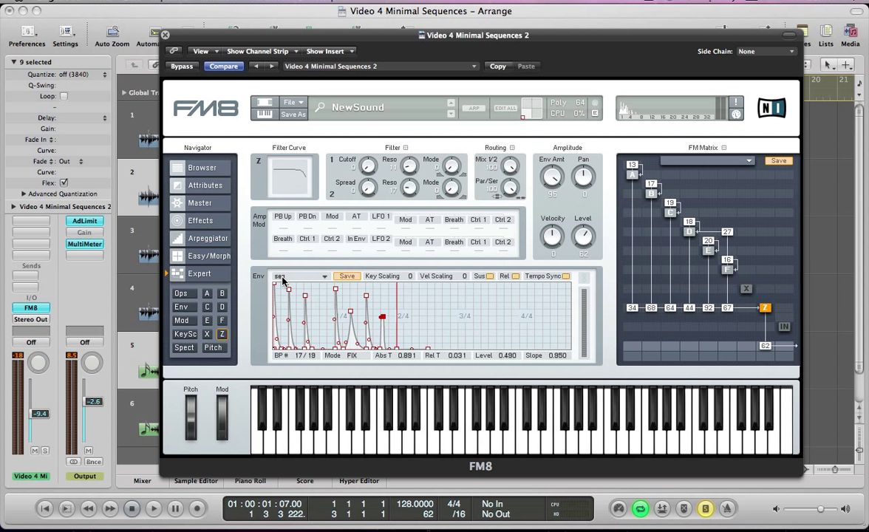
# - Load the saved seq envelope into the pitch envelope and set its envelope amount to 17
pyautogui.click(213, 347)
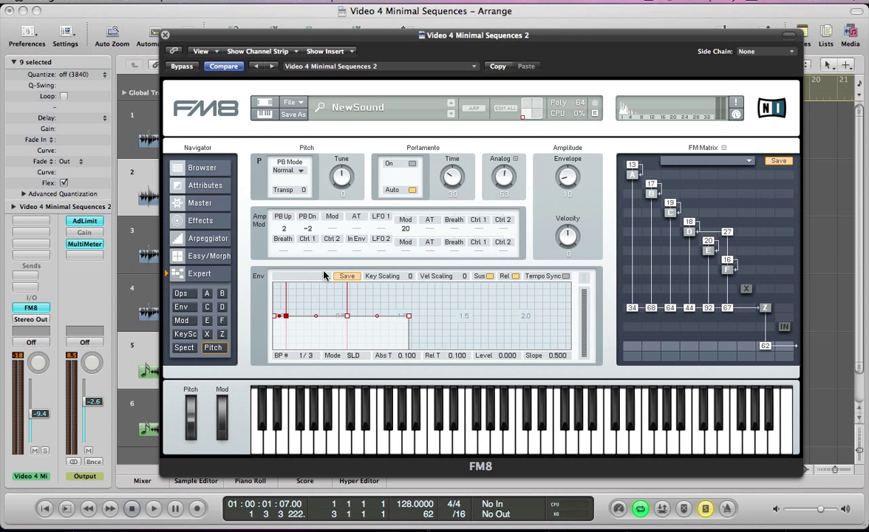
pyautogui.click(299, 276)
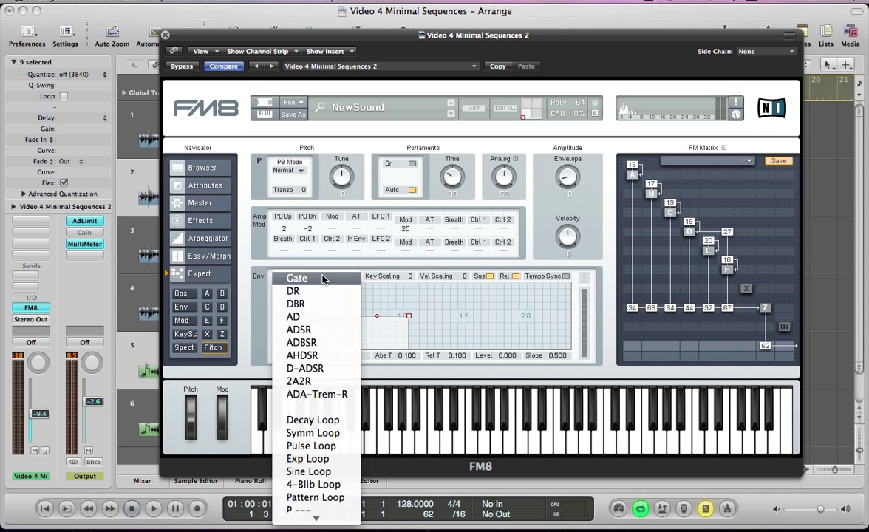
pyautogui.click(313, 418)
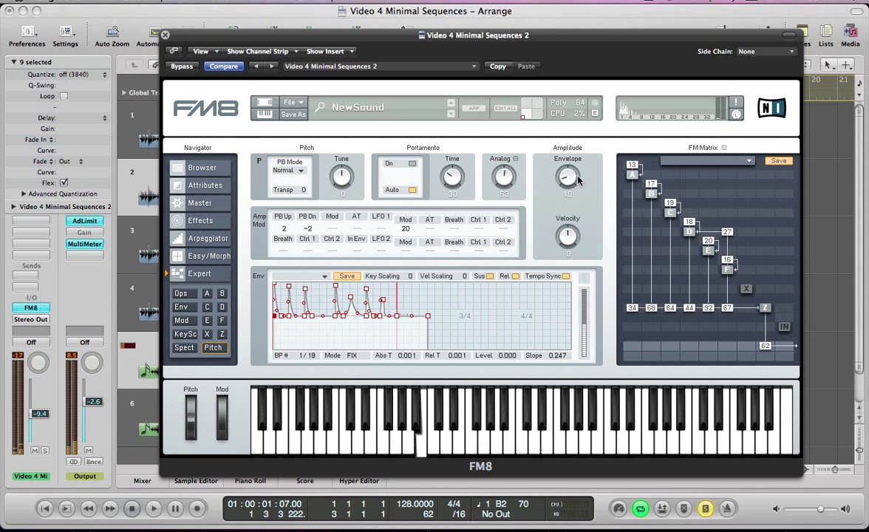
pyautogui.moveTo(569, 170)
pyautogui.mouseDown()
pyautogui.moveTo(564, 92)
pyautogui.moveTo(570, 174)
pyautogui.moveTo(569, 165)
pyautogui.mouseUp()
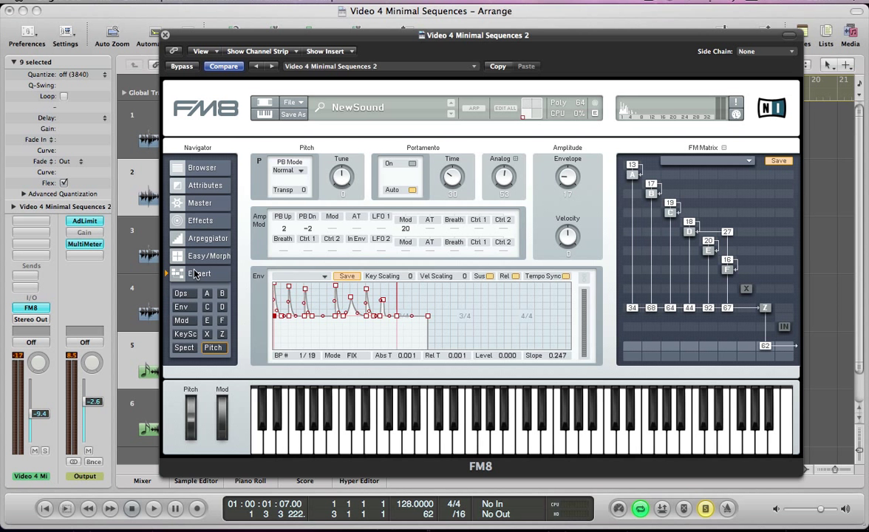
pyautogui.click(181, 293)
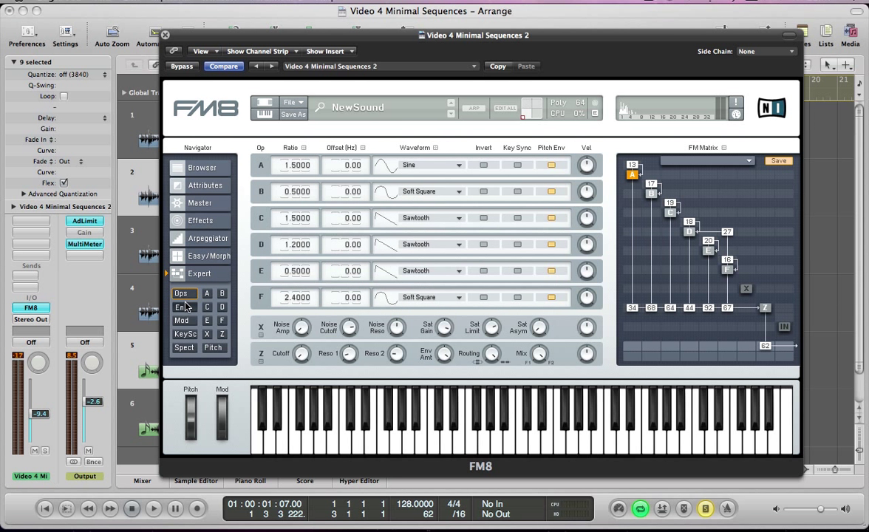
pyautogui.click(181, 307)
pyautogui.click(185, 320)
pyautogui.click(185, 334)
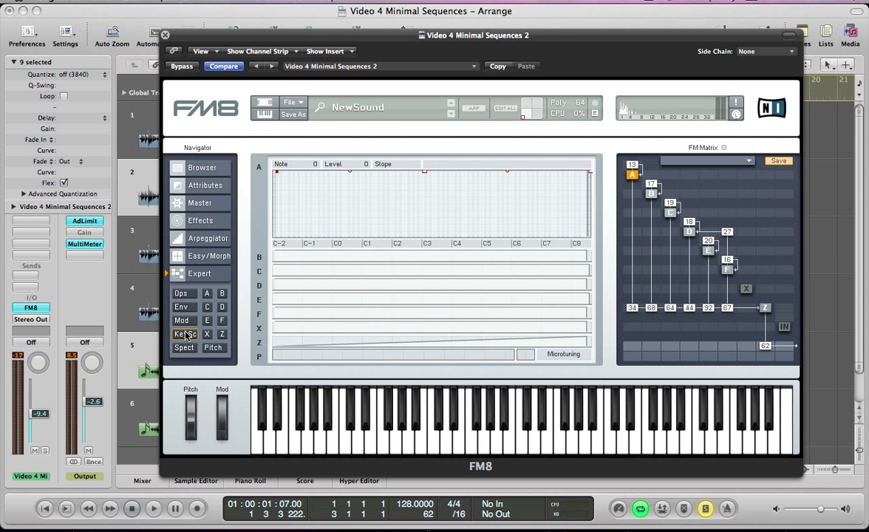
# - Add a Peak EQ effect with a boost in the high band, setting Q2 to 64 and Volume to 78
pyautogui.click(194, 220)
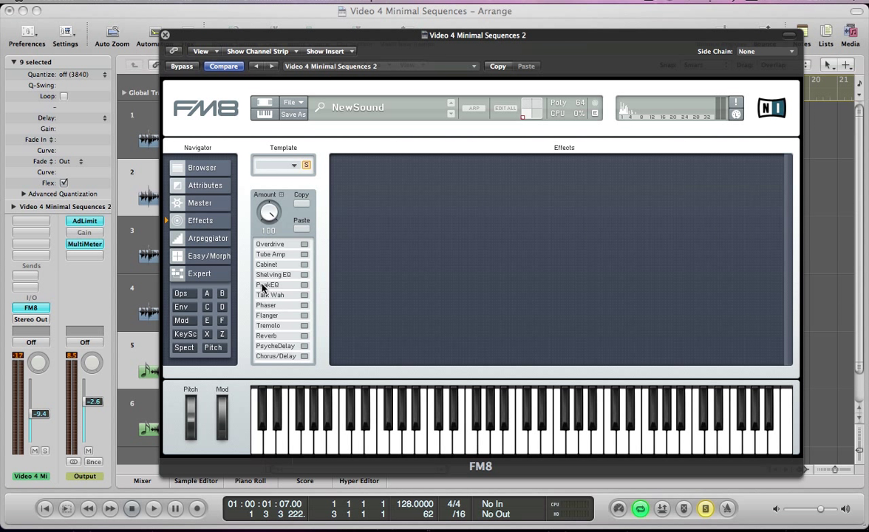
pyautogui.click(303, 285)
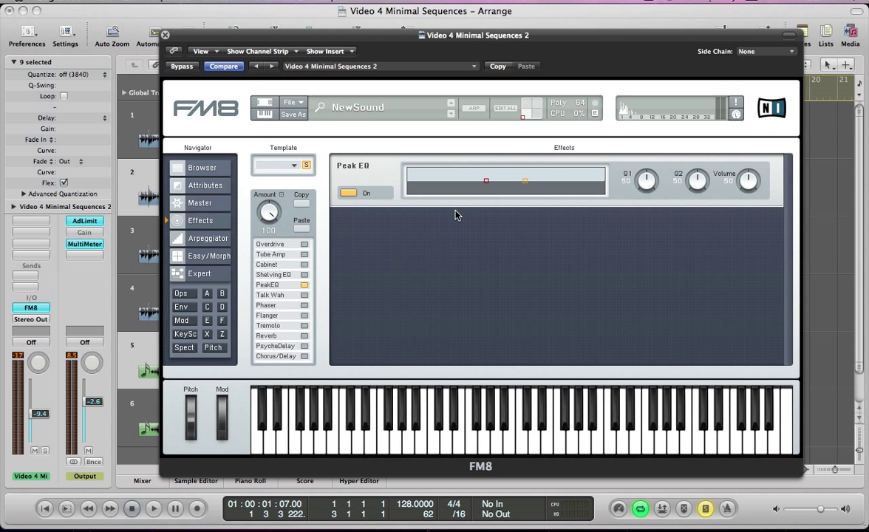
pyautogui.moveTo(487, 178); pyautogui.dragTo(567, 181)
pyautogui.moveTo(696, 179); pyautogui.dragTo(696, 166)
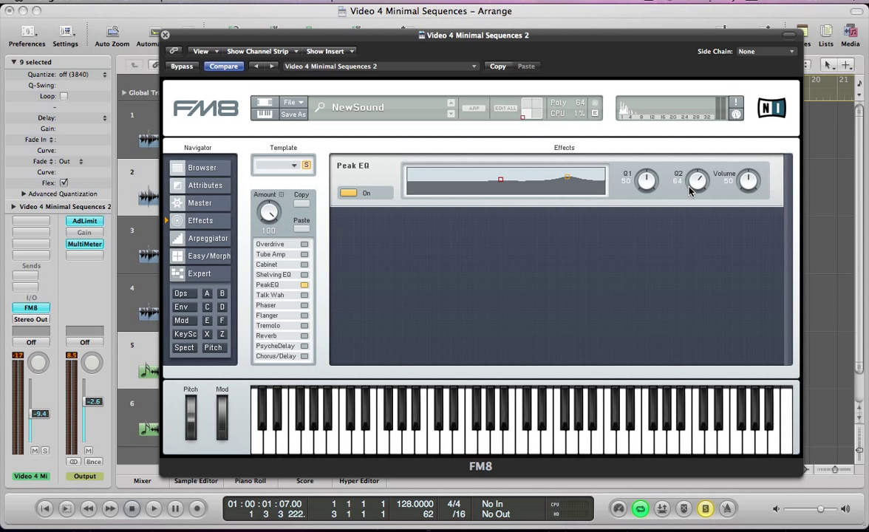
pyautogui.moveTo(568, 178); pyautogui.dragTo(568, 174)
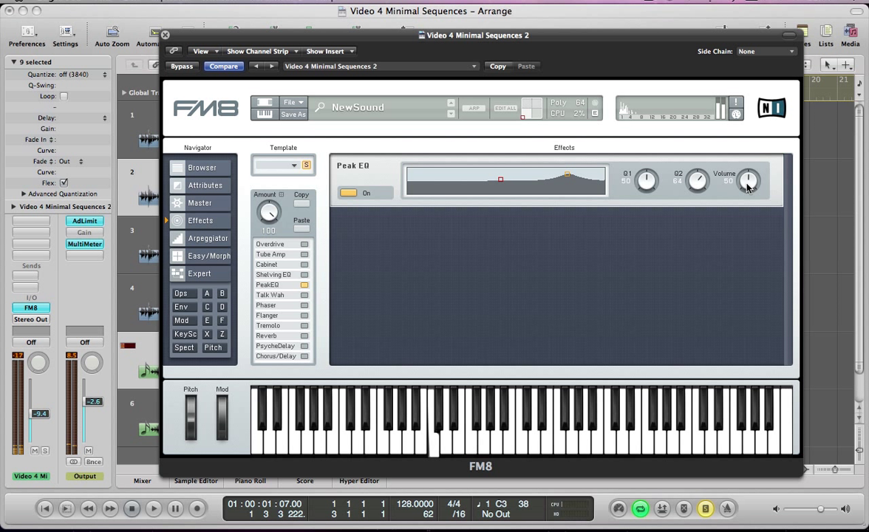
pyautogui.moveTo(747, 187); pyautogui.dragTo(744, 165)
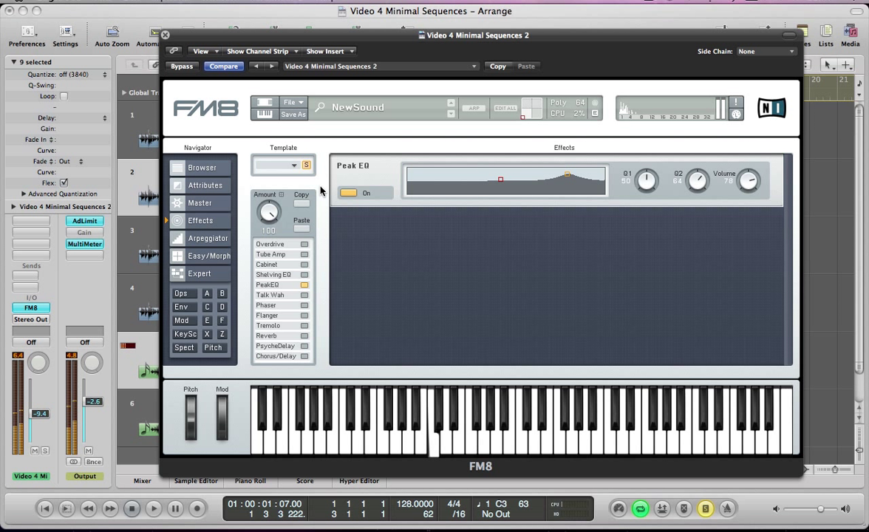
# - Add a Reverb effect with Bright 100, Treble 100 and Dry/Wet 13
pyautogui.click(303, 336)
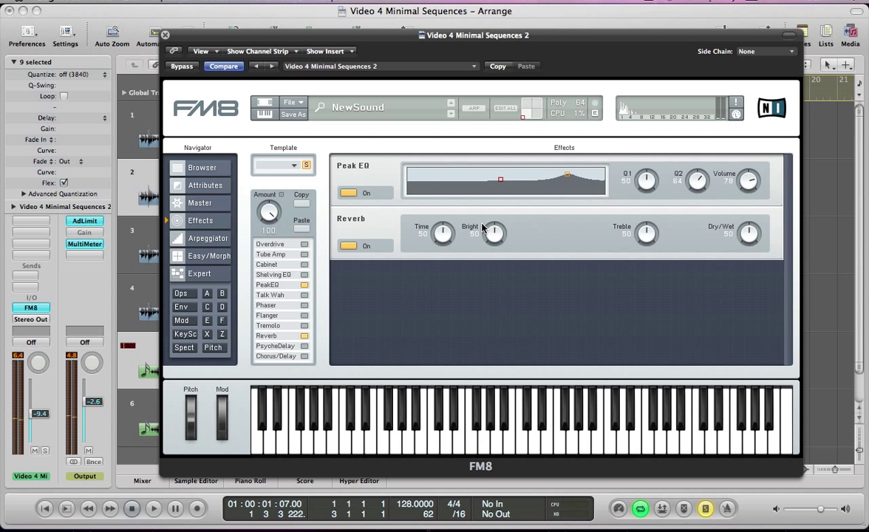
pyautogui.moveTo(481, 228); pyautogui.dragTo(487, 155)
pyautogui.moveTo(641, 244); pyautogui.dragTo(637, 136)
pyautogui.moveTo(750, 267); pyautogui.dragTo(751, 264)
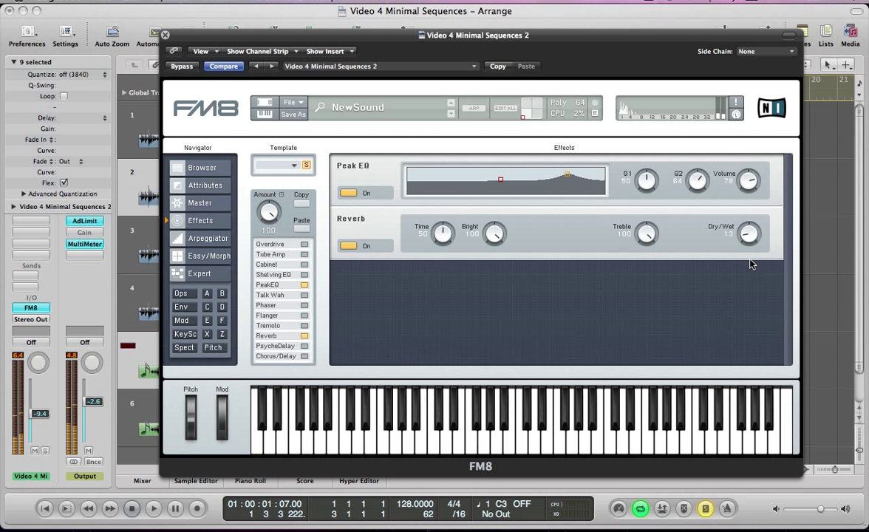
# - Add a Chorus/Delay effect with Feedback 60 and Dry/Wet 0
pyautogui.click(303, 356)
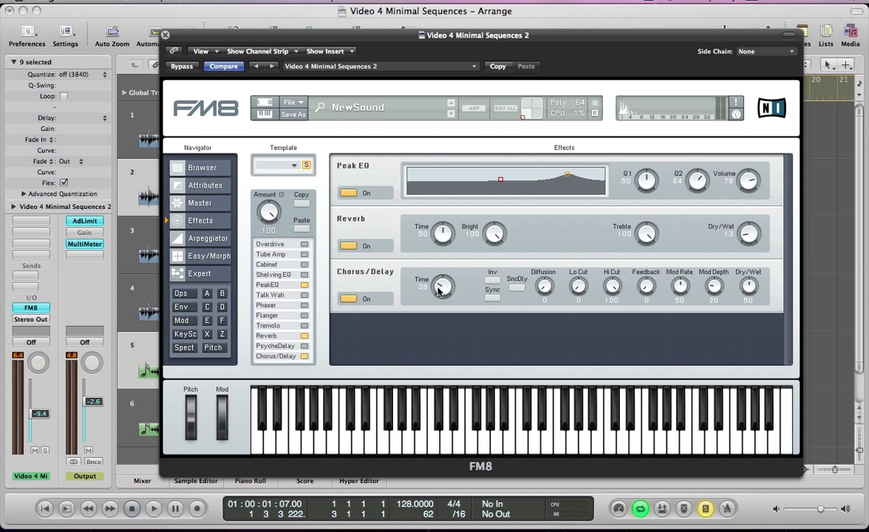
pyautogui.moveTo(646, 286); pyautogui.dragTo(634, 255)
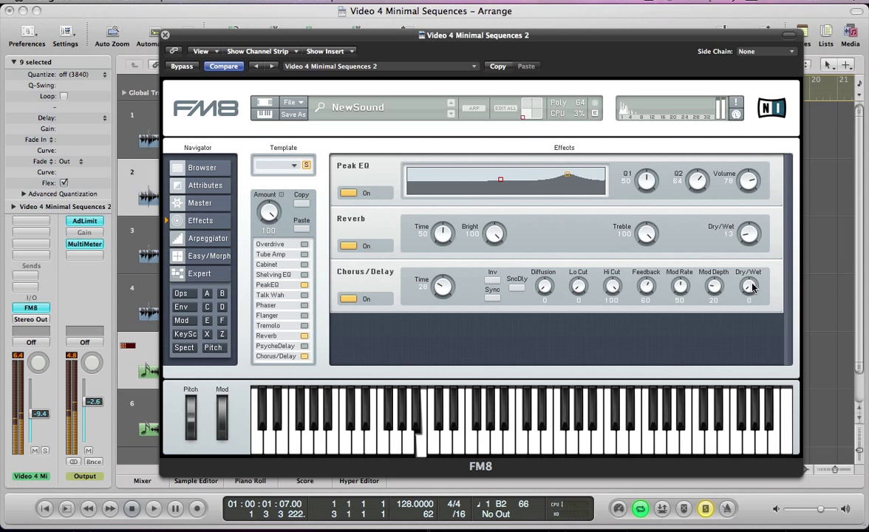
pyautogui.moveTo(749, 287); pyautogui.dragTo(755, 329)
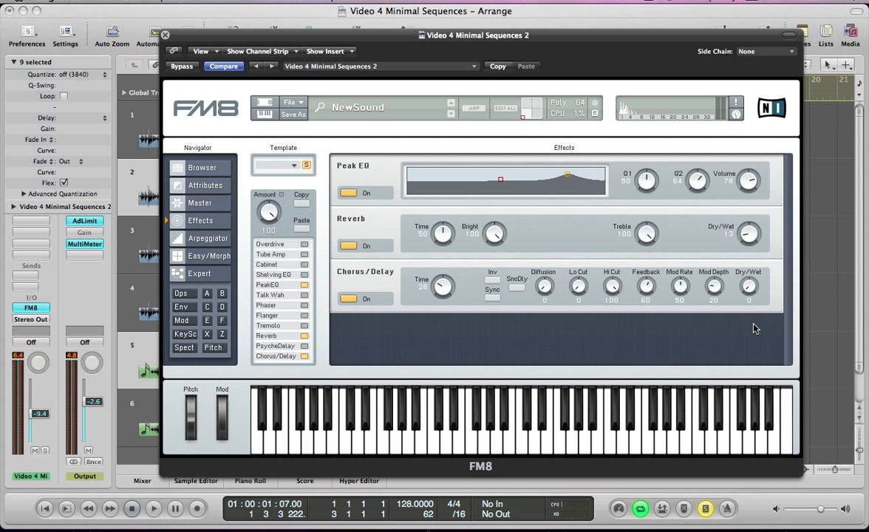
# - Link the envelopes of operators A to F and shape them with sustain level 0.887, release time 0.059 and slopes of 0.800
pyautogui.click(181, 307)
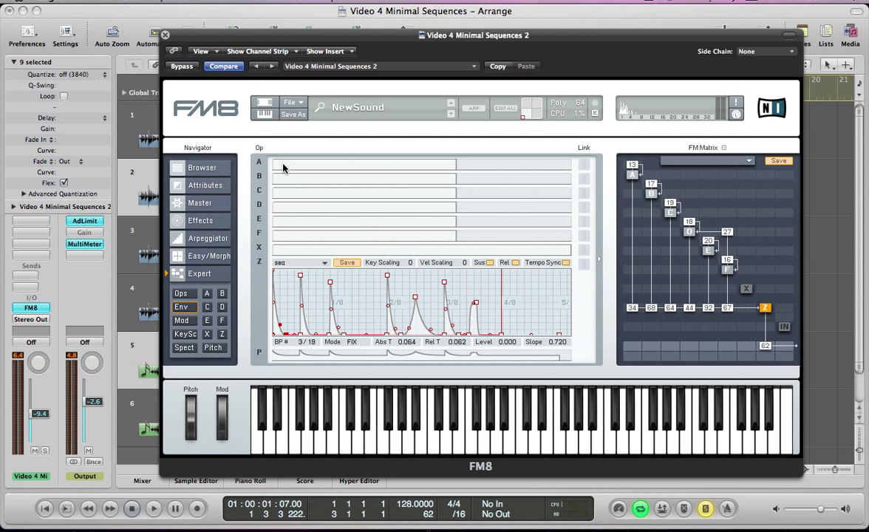
pyautogui.click(260, 160)
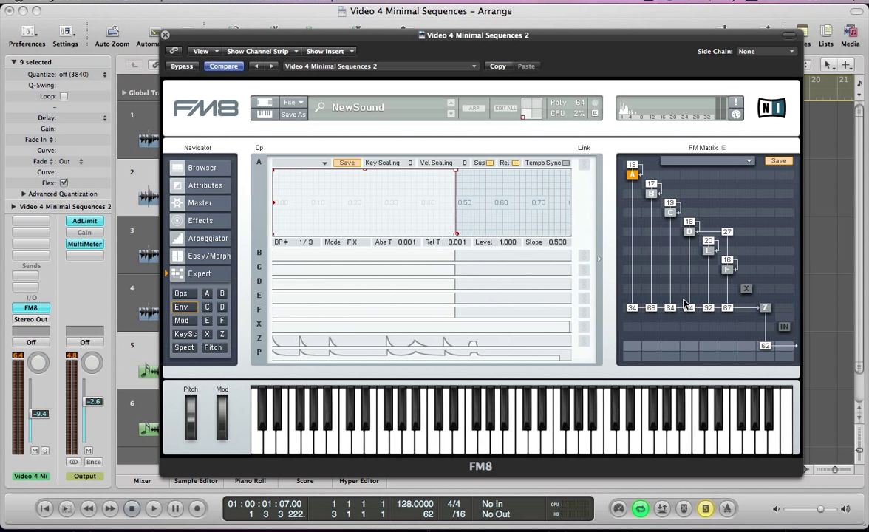
pyautogui.click(584, 256)
pyautogui.click(583, 270)
pyautogui.click(584, 284)
pyautogui.click(584, 298)
pyautogui.moveTo(456, 172); pyautogui.dragTo(456, 177)
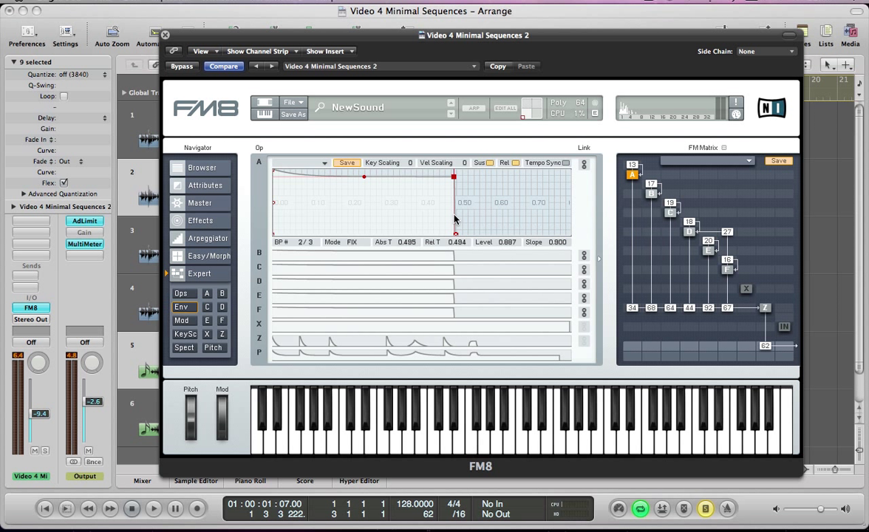
pyautogui.moveTo(456, 237); pyautogui.dragTo(477, 240)
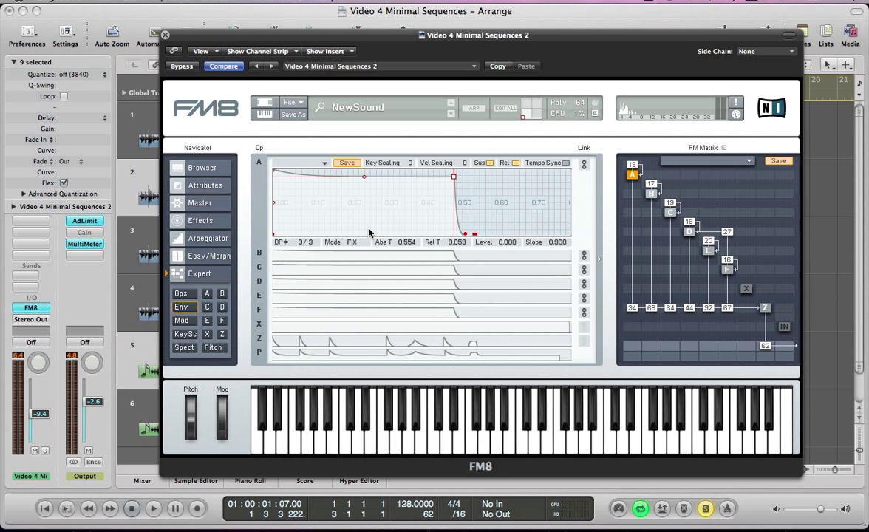
# - Hide the FM8 window, turn off solo, and extend the cycle region to bar 9 for playback of the whole arrangement
pyautogui.press('super+w')
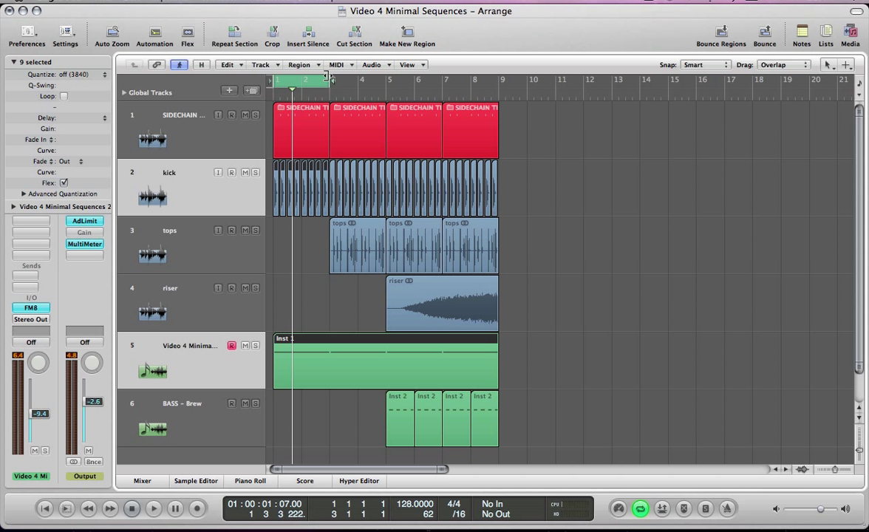
pyautogui.moveTo(329, 80); pyautogui.dragTo(502, 113)
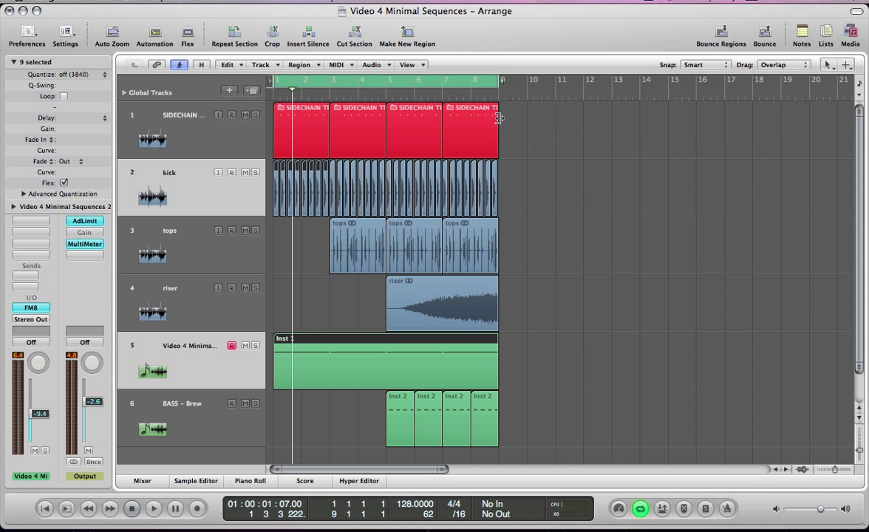
pyautogui.press('space')
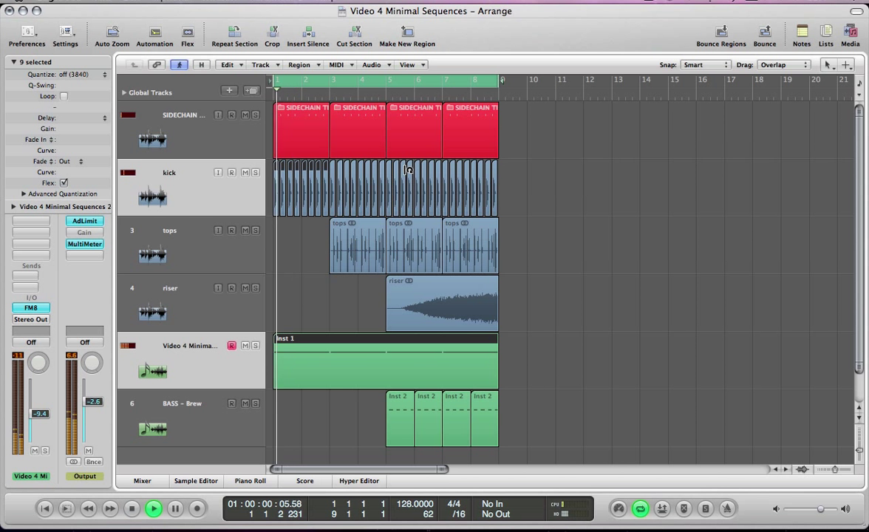
# - Reopen FM8 on operator Z's page and audition the patch within the full arrangement from the start
pyautogui.press('v')
pyautogui.press('space')
pyautogui.click(199, 242)
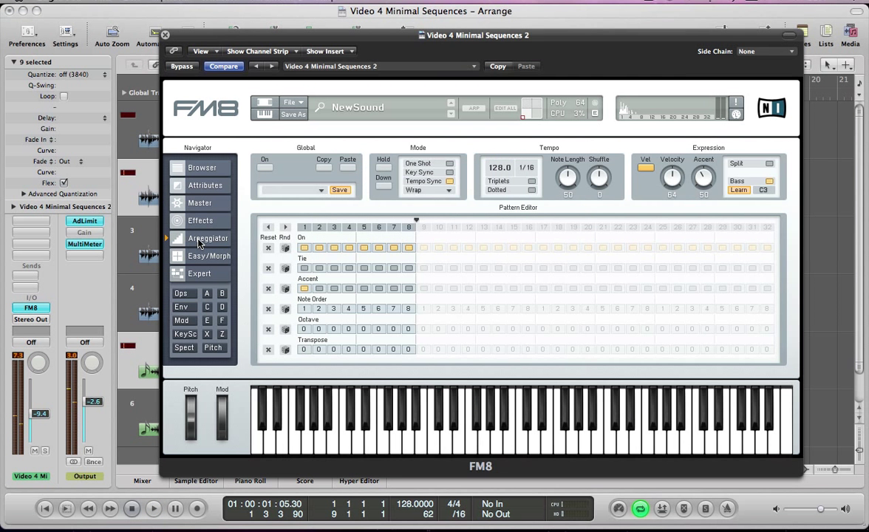
pyautogui.click(199, 256)
pyautogui.click(222, 334)
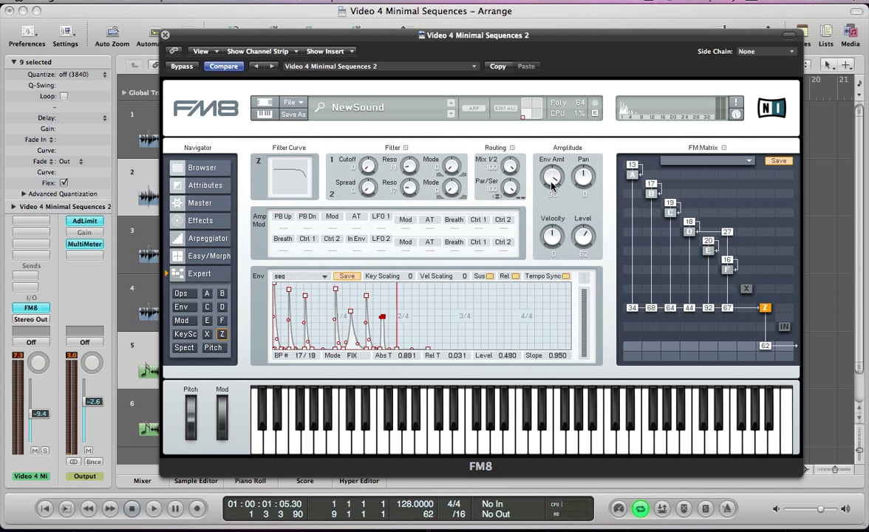
pyautogui.press('space')
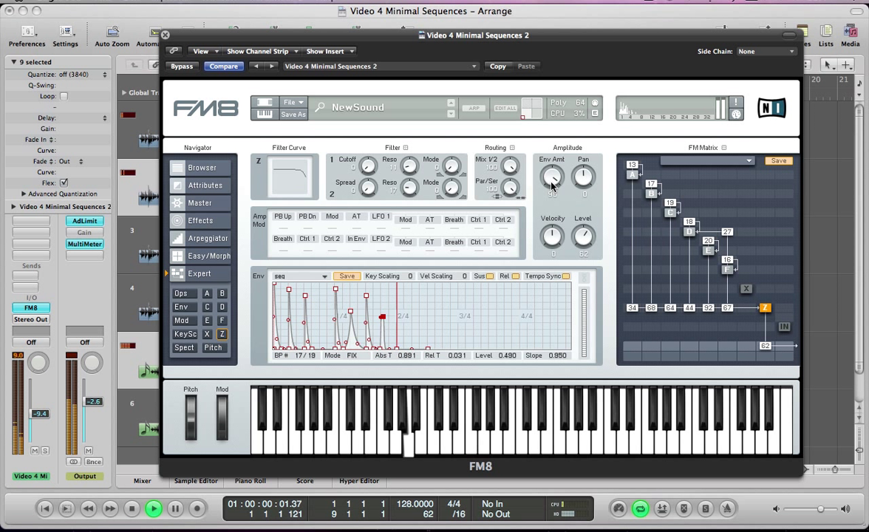
# - Vary the envelope amount in operator Z's amplitude section while the full arrangement plays
pyautogui.moveTo(550, 186)
pyautogui.mouseDown()
pyautogui.moveTo(555, 229)
pyautogui.moveTo(549, 178)
pyautogui.moveTo(547, 194)
pyautogui.mouseUp()
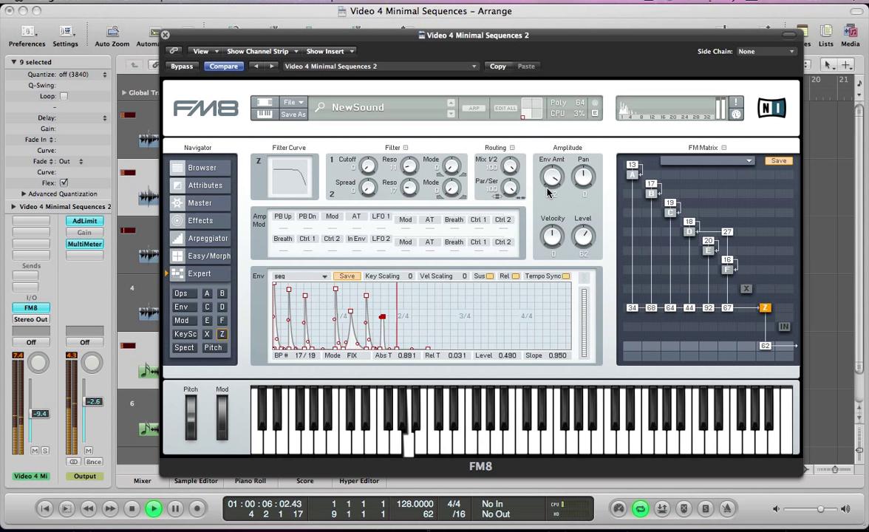
pyautogui.moveTo(369, 169); pyautogui.dragTo(458, 198)
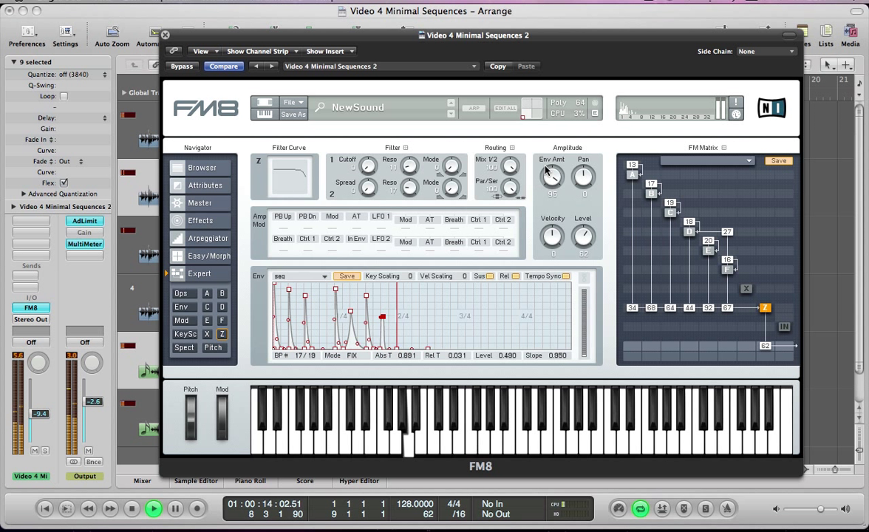
pyautogui.moveTo(550, 179); pyautogui.dragTo(547, 170)
# - Audition the Chorus/Delay effect's Dry/Wet mix, return it to 0, and stop playback
pyautogui.click(201, 220)
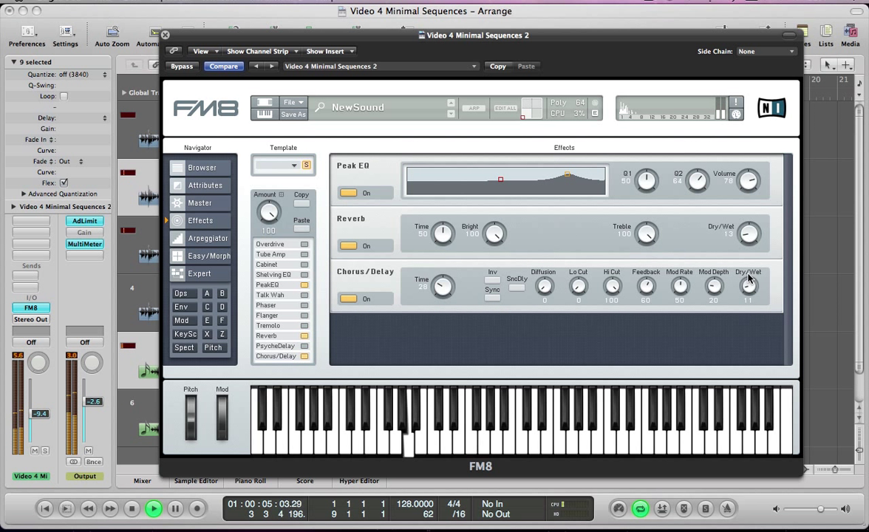
pyautogui.moveTo(749, 285)
pyautogui.mouseDown()
pyautogui.moveTo(749, 276)
pyautogui.moveTo(743, 293)
pyautogui.mouseUp()
pyautogui.press('space')
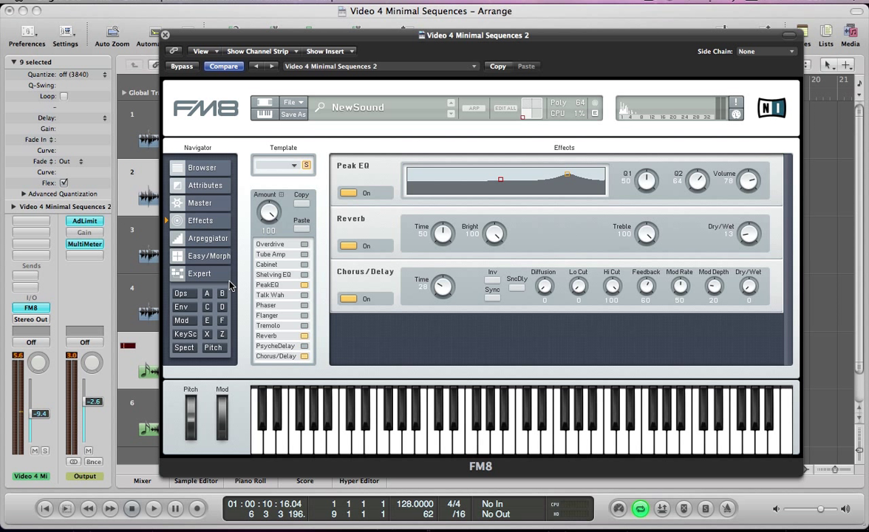
# - Show the envelope overview of all operators and expand operator Z's sequence envelope for review
pyautogui.click(191, 306)
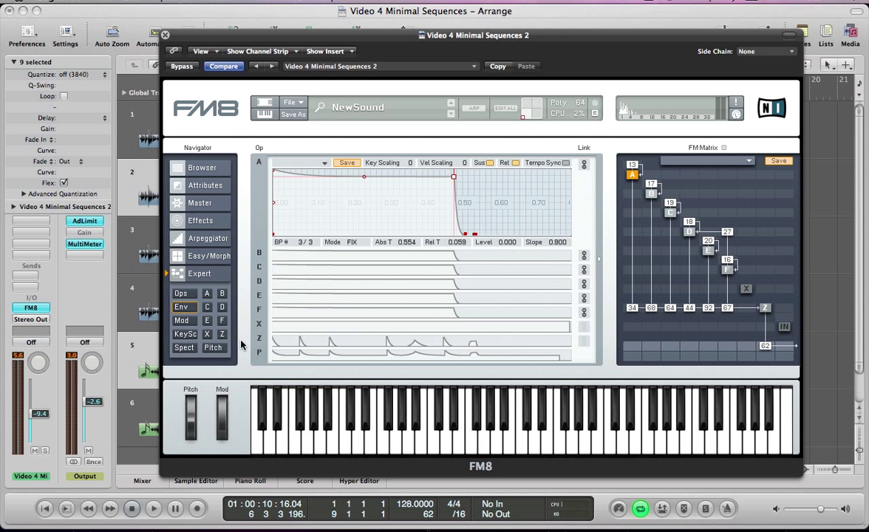
pyautogui.click(296, 343)
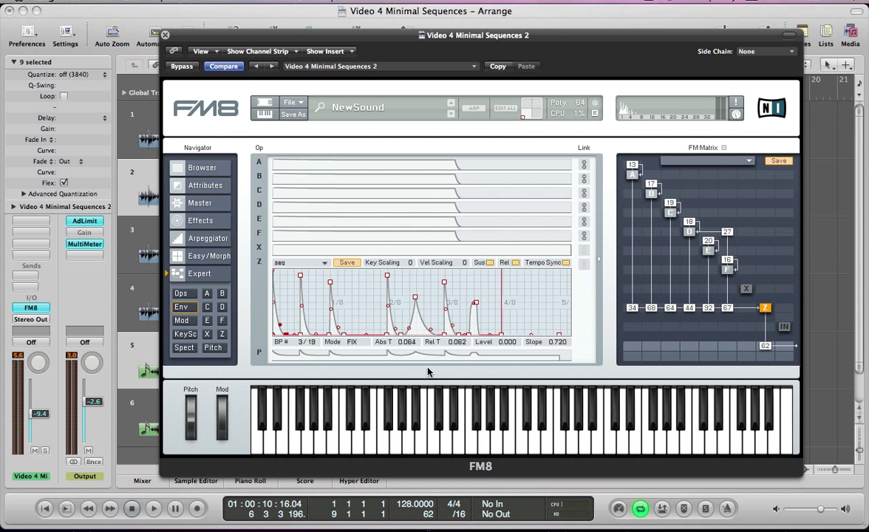